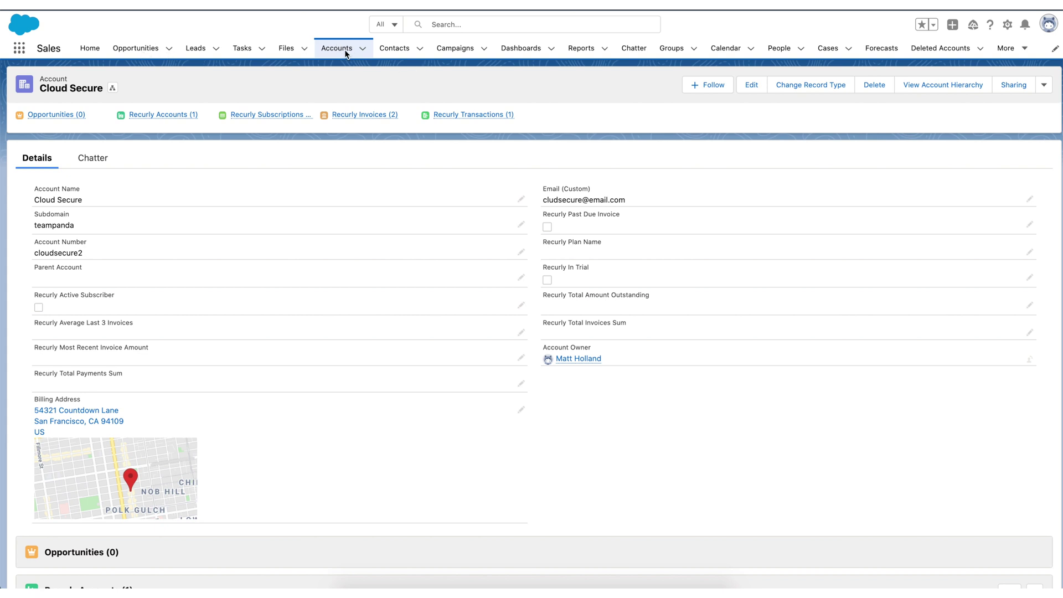
# Step: Check the More menu of Recurly pages, then go to Cloud Secure's empty Opportunities list
pyautogui.click(1024, 49)
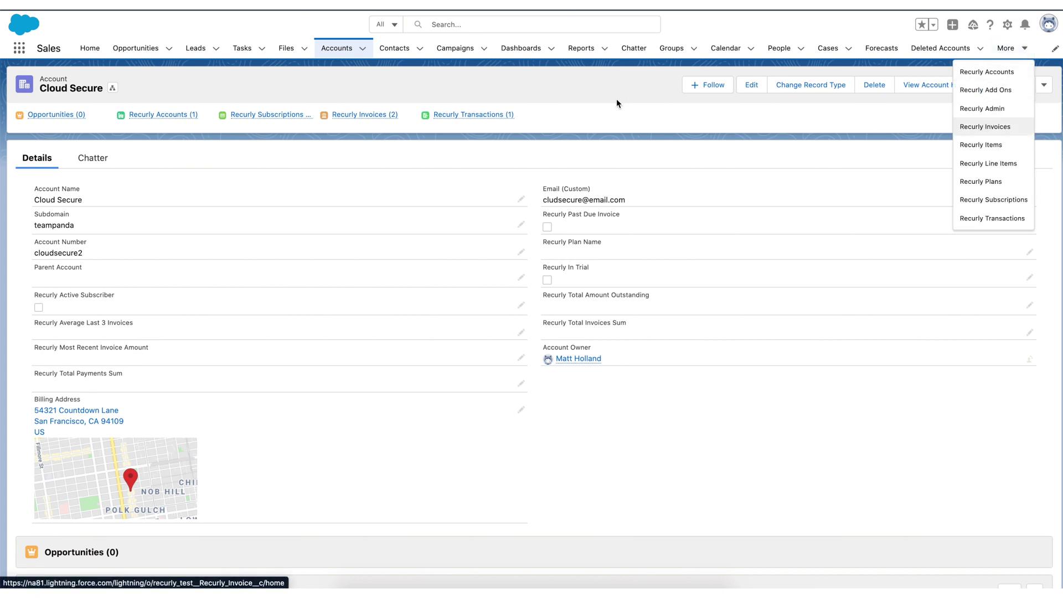
pyautogui.click(607, 115)
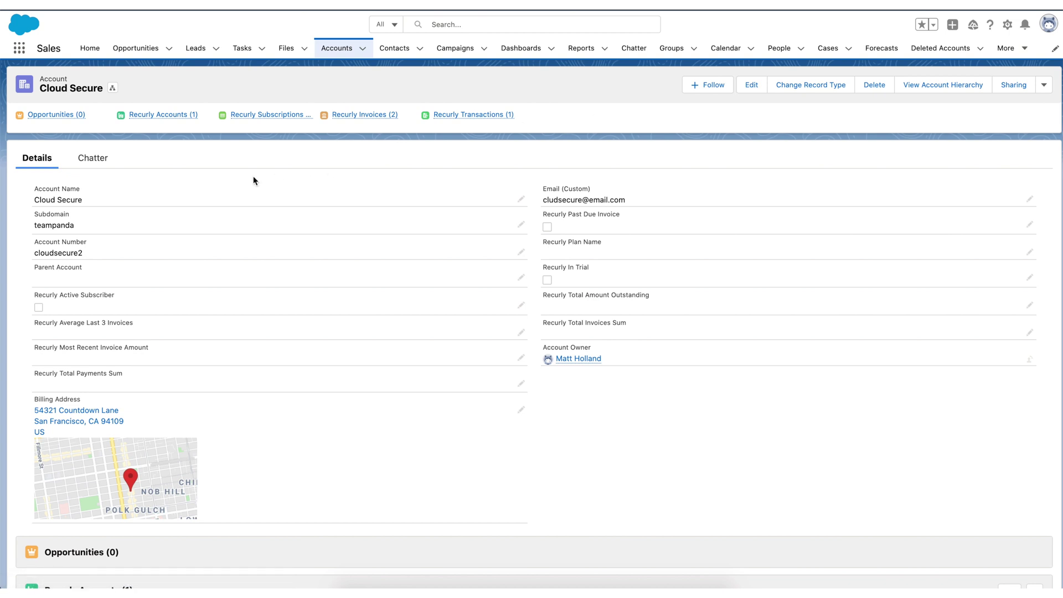
pyautogui.moveTo(56, 116)
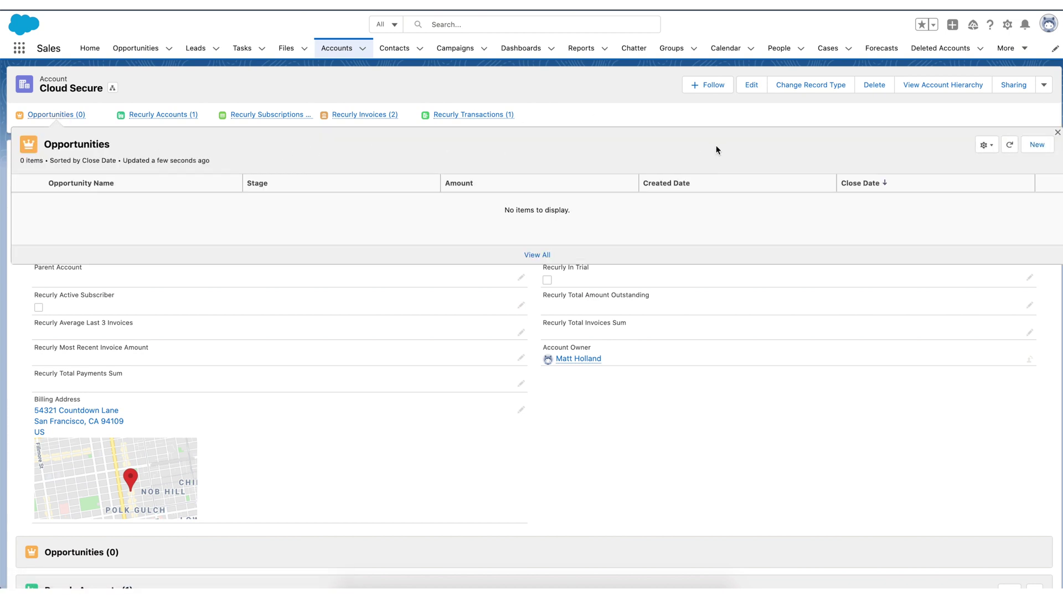
# Step: Save a new opportunity 'example2' closing 7/19/2021 at stage Proposal/Price Quote
pyautogui.click(1037, 146)
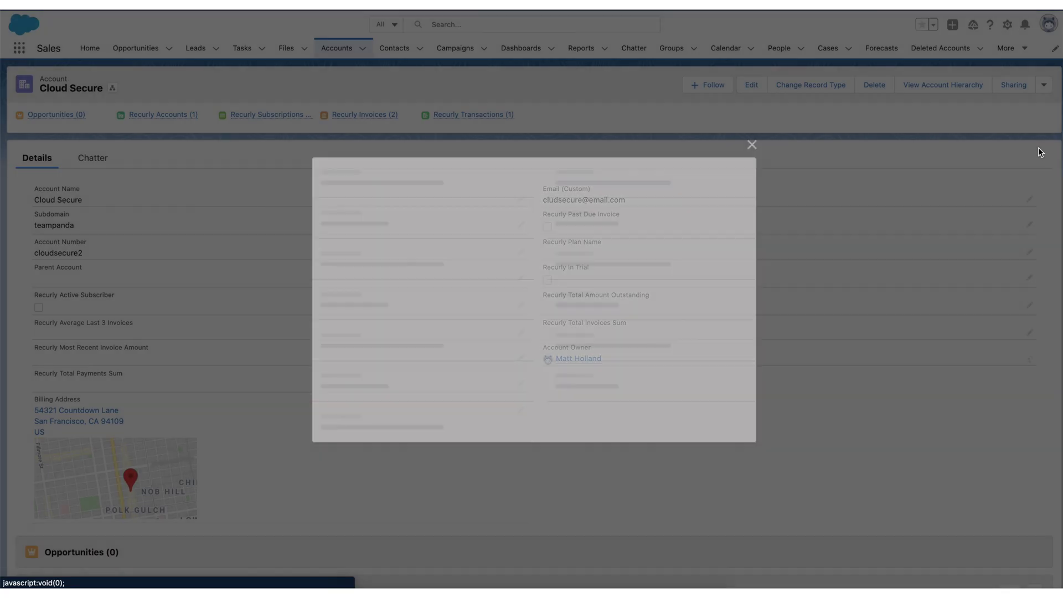
pyautogui.click(377, 216)
pyautogui.write('ex')
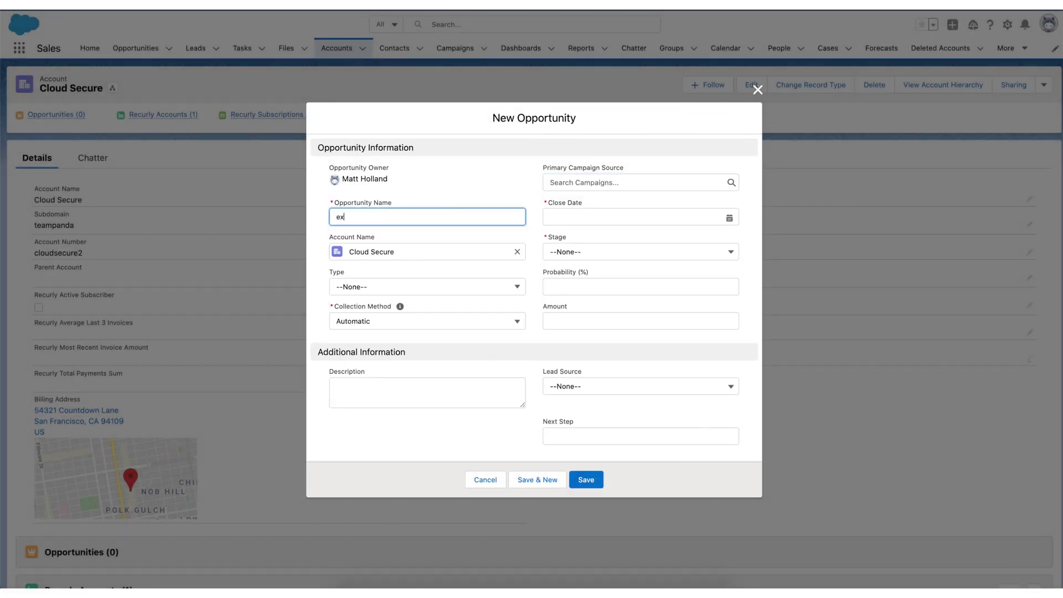
pyautogui.write('ample2')
pyautogui.click(585, 216)
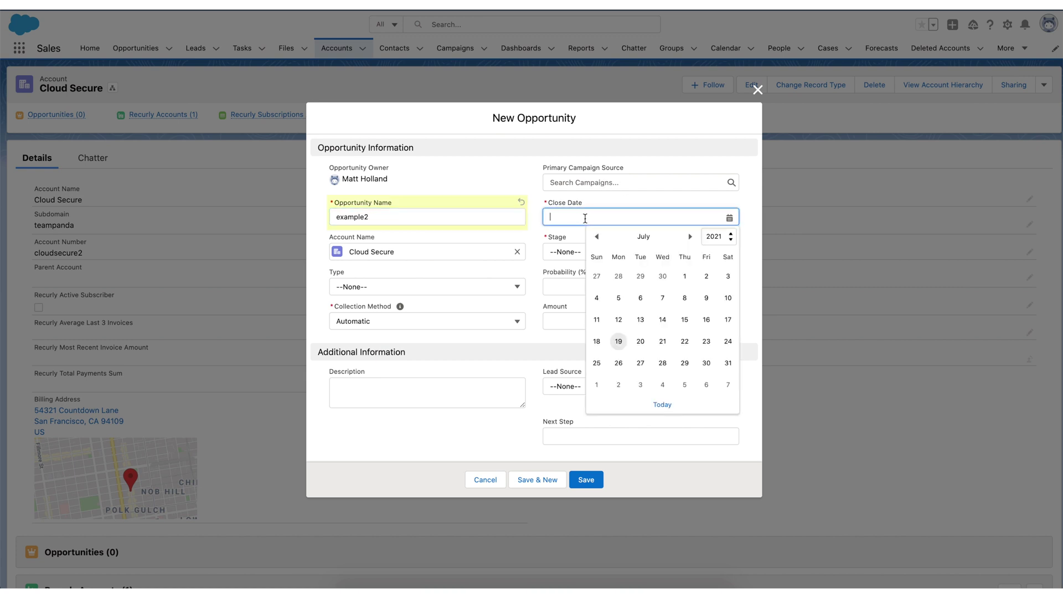
pyautogui.click(619, 342)
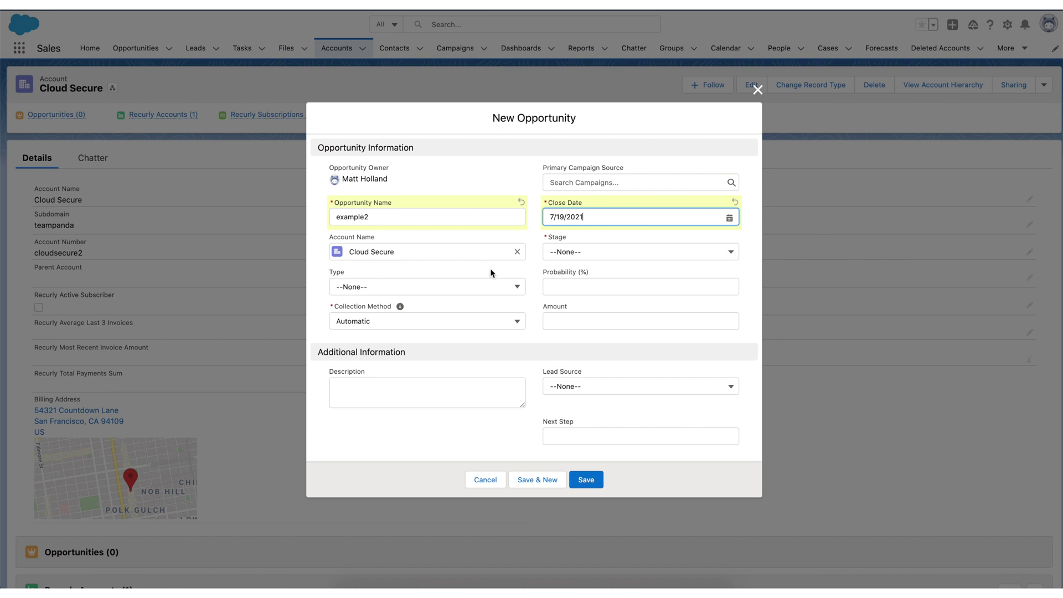
pyautogui.click(577, 254)
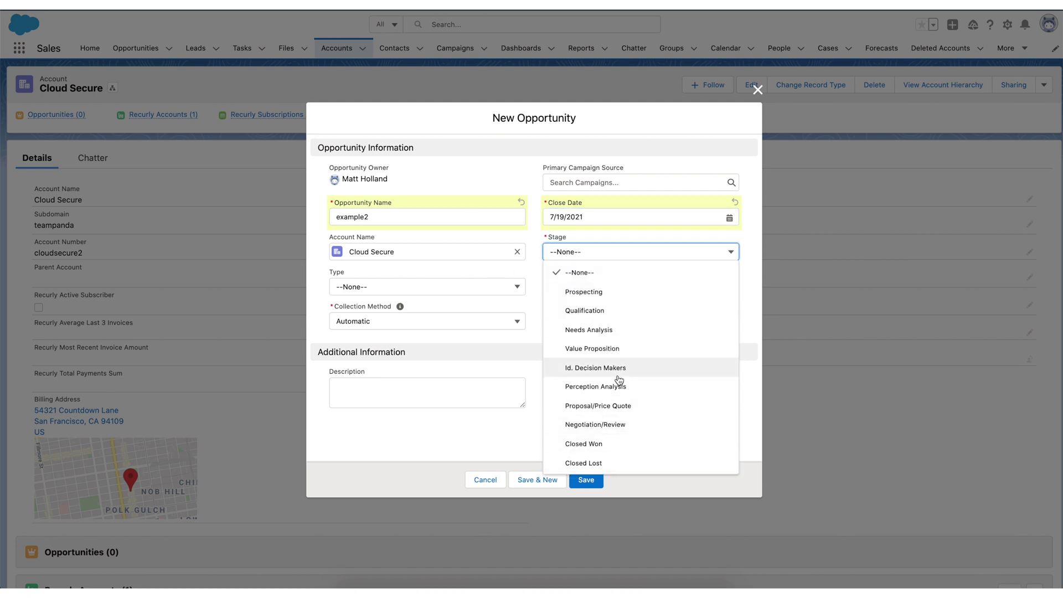
pyautogui.click(594, 407)
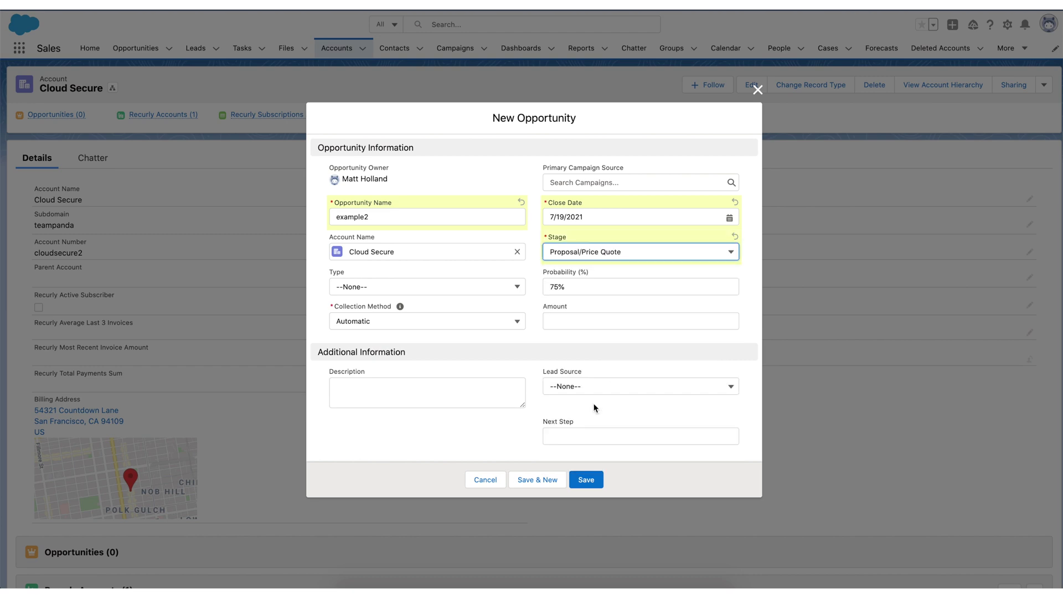
pyautogui.click(587, 481)
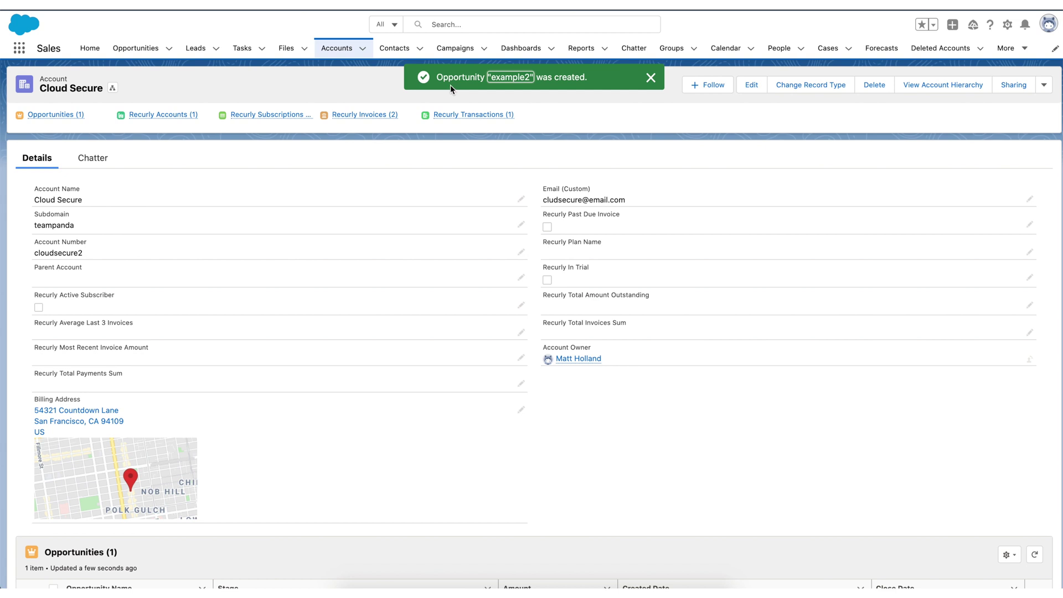
# Step: Assign the Standard Price Book to the example2 opportunity's products
pyautogui.click(512, 78)
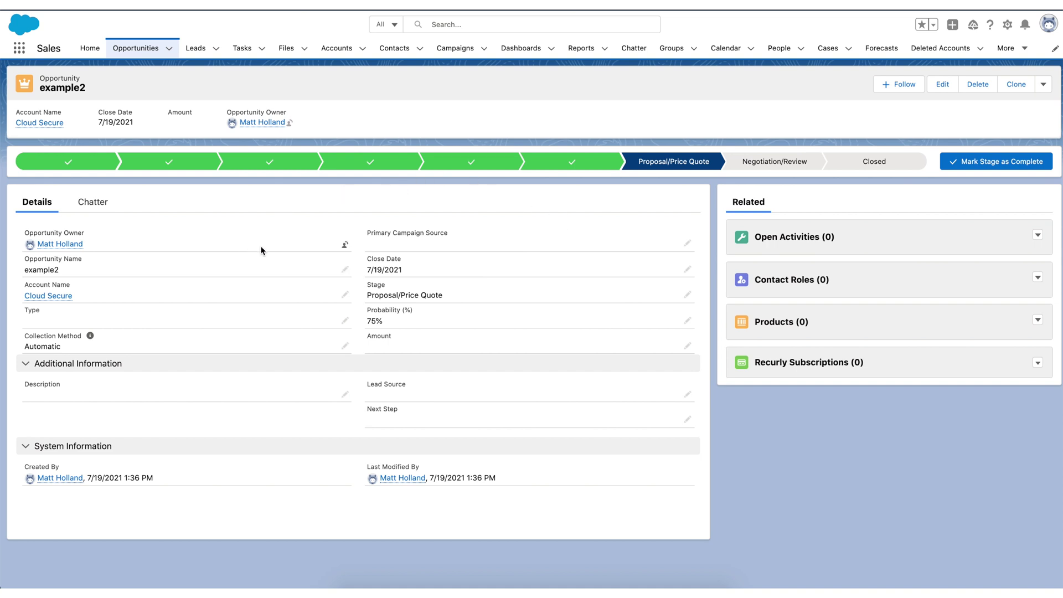
pyautogui.click(777, 326)
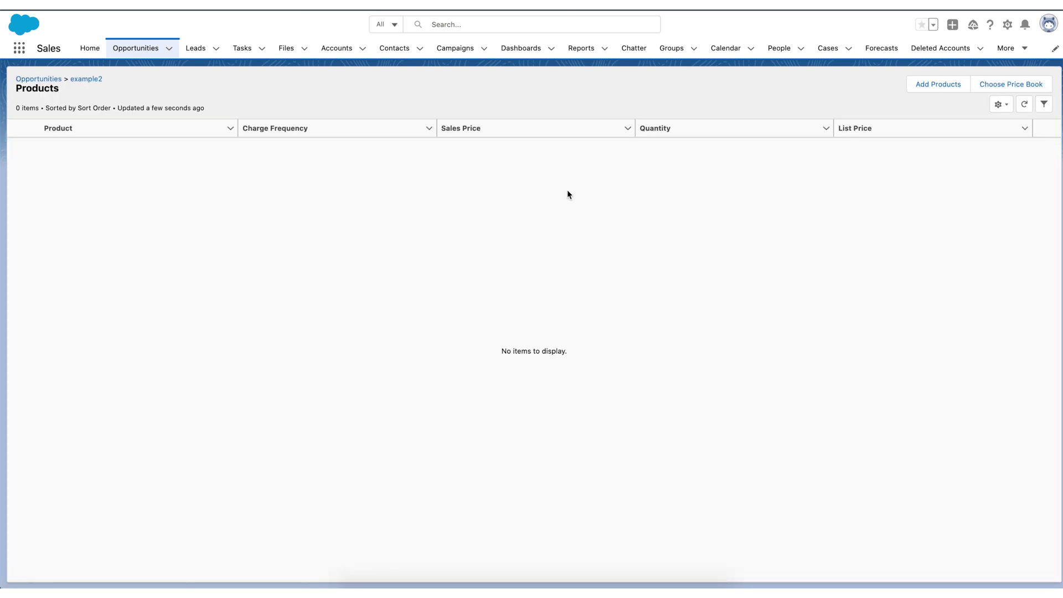
pyautogui.click(1001, 86)
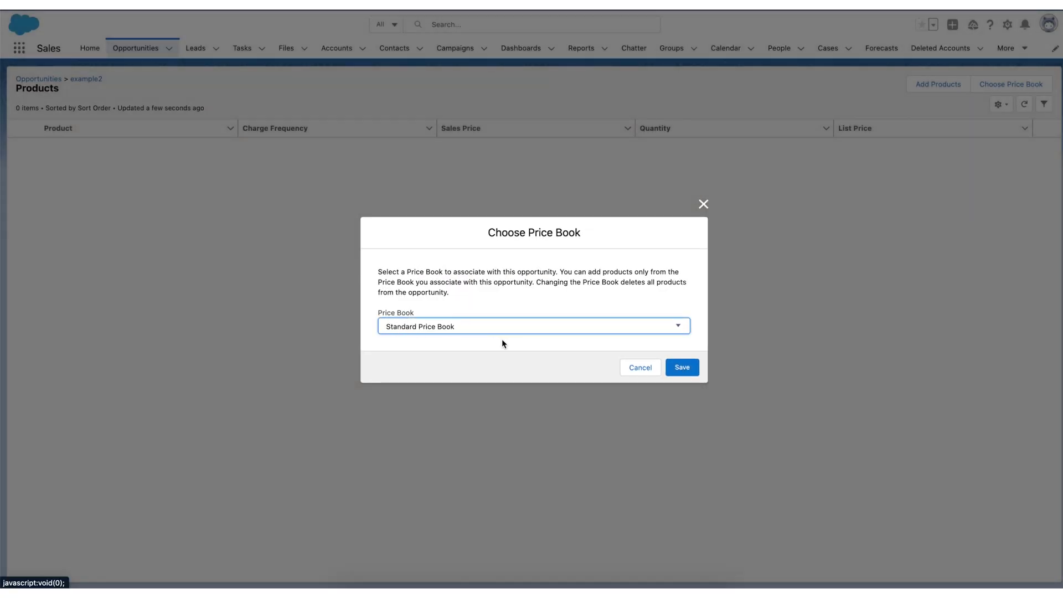
pyautogui.click(682, 368)
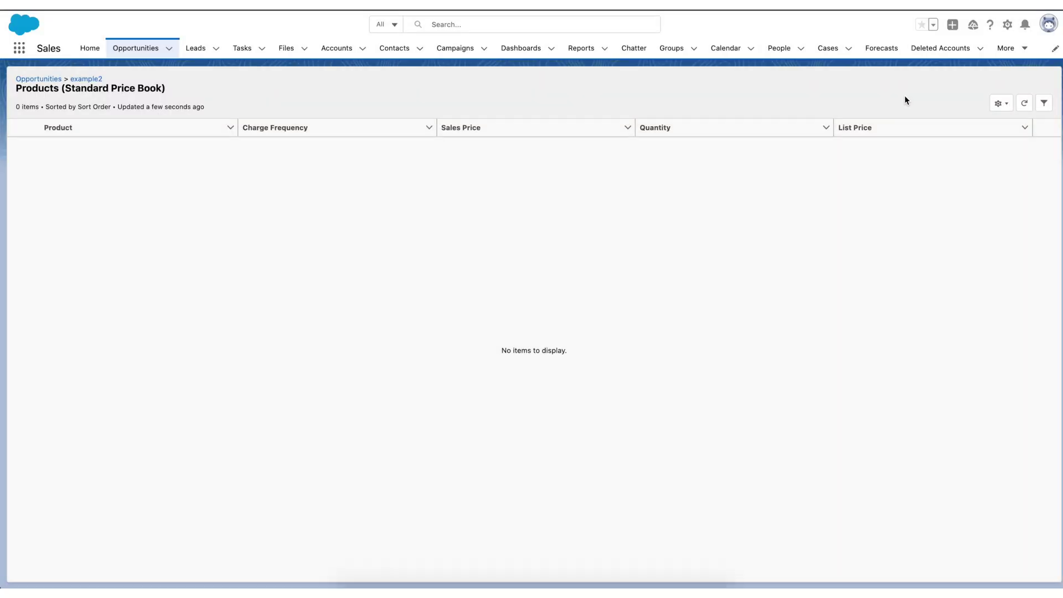
# Step: Add one Annual Plan product at $100.00 to example2
pyautogui.click(933, 84)
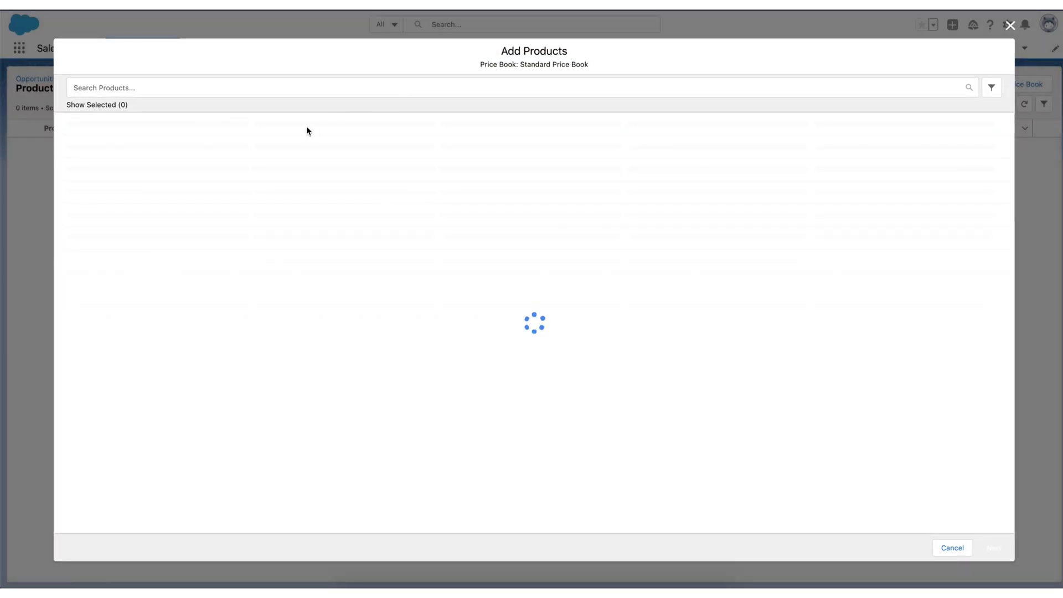
pyautogui.click(114, 87)
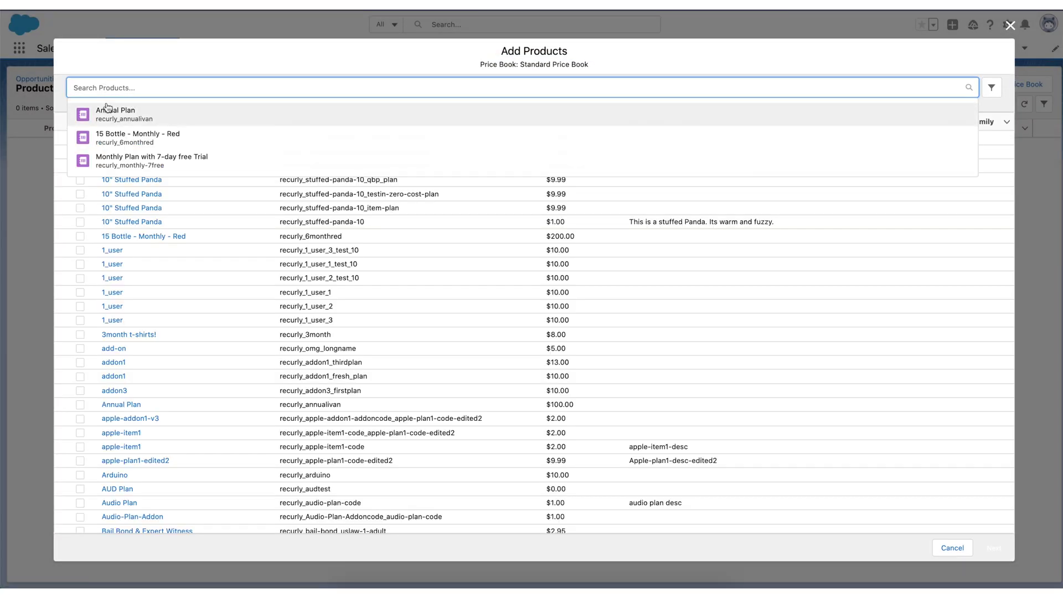
pyautogui.click(110, 111)
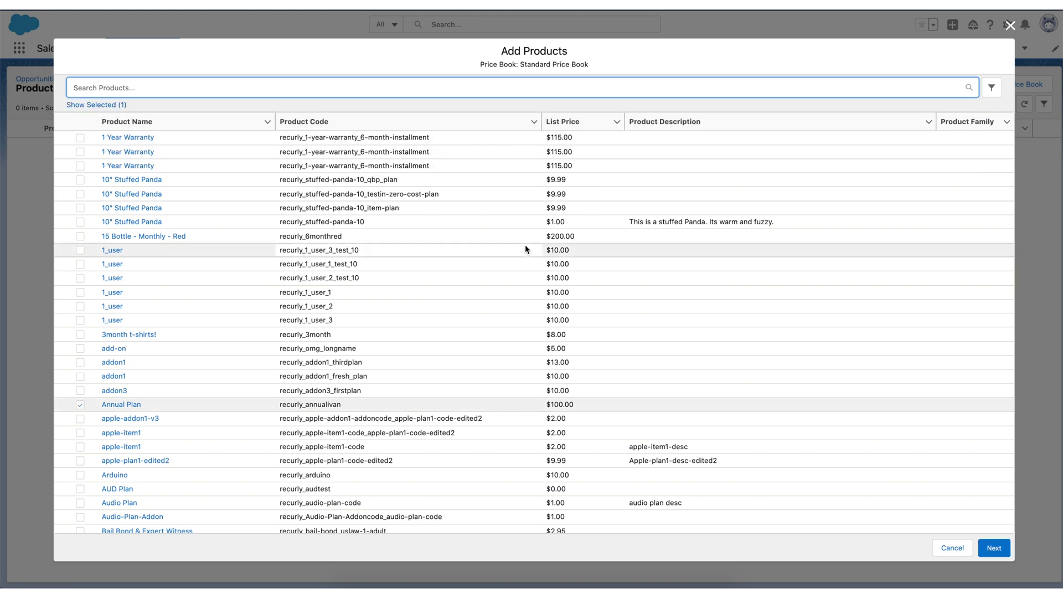
pyautogui.click(992, 547)
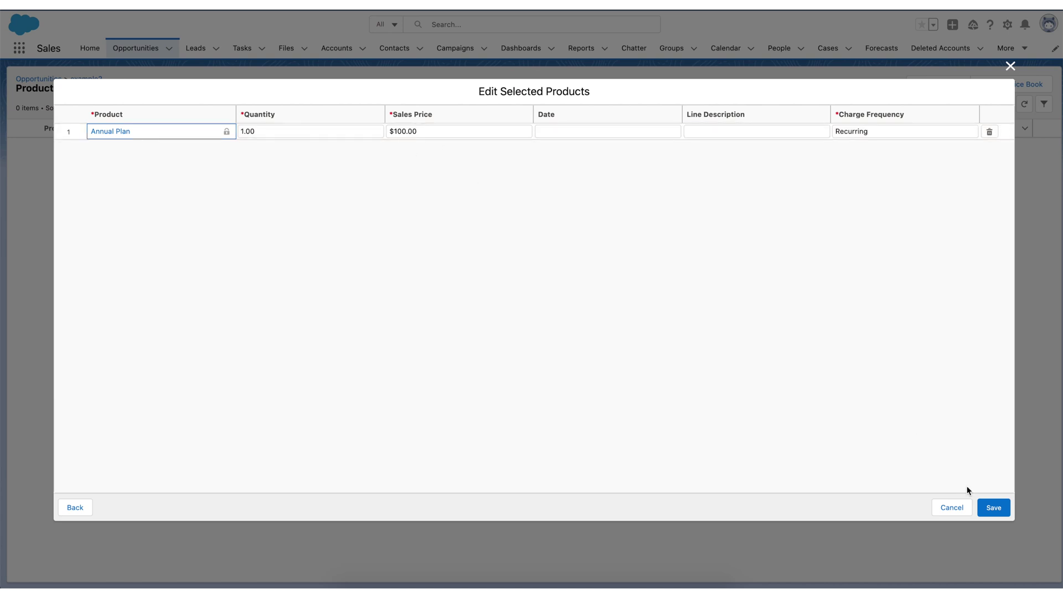
pyautogui.click(995, 508)
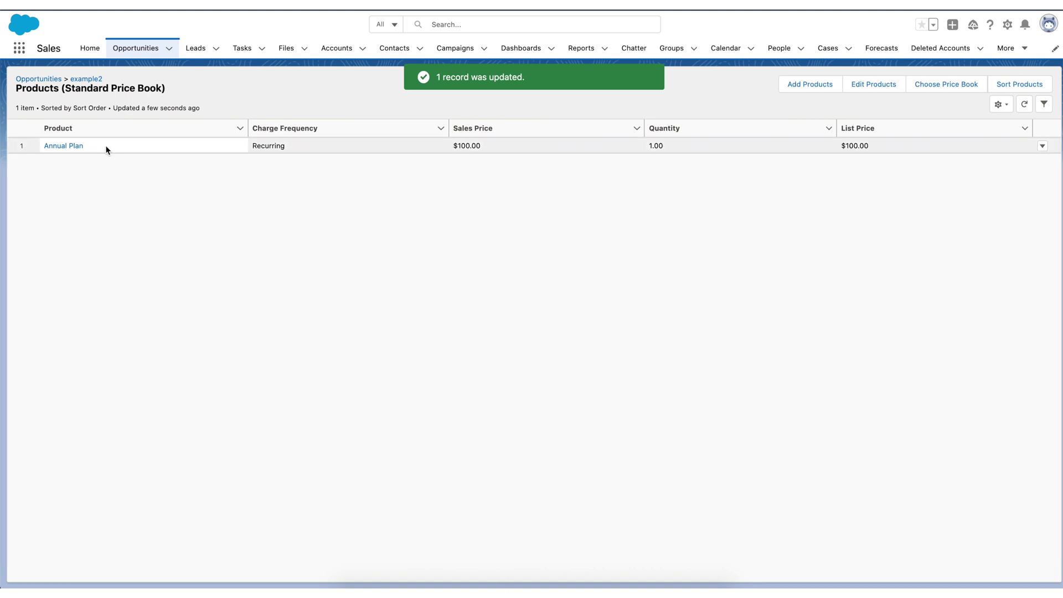
# Step: Return to example2 and advance its stage to Negotiation/Review
pyautogui.click(87, 79)
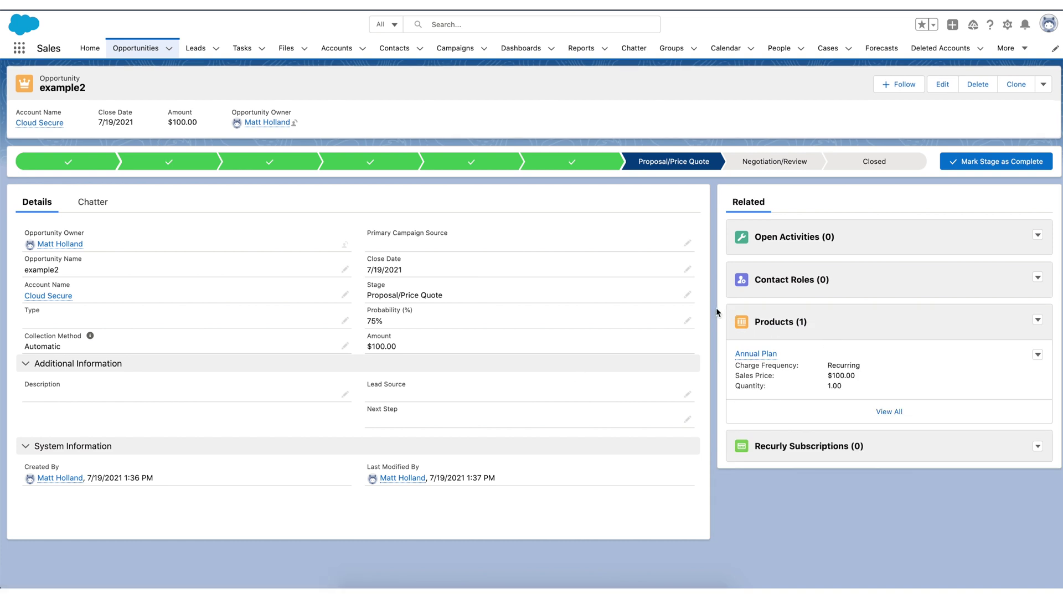
pyautogui.moveTo(722, 300); pyautogui.dragTo(1041, 425)
pyautogui.click(996, 164)
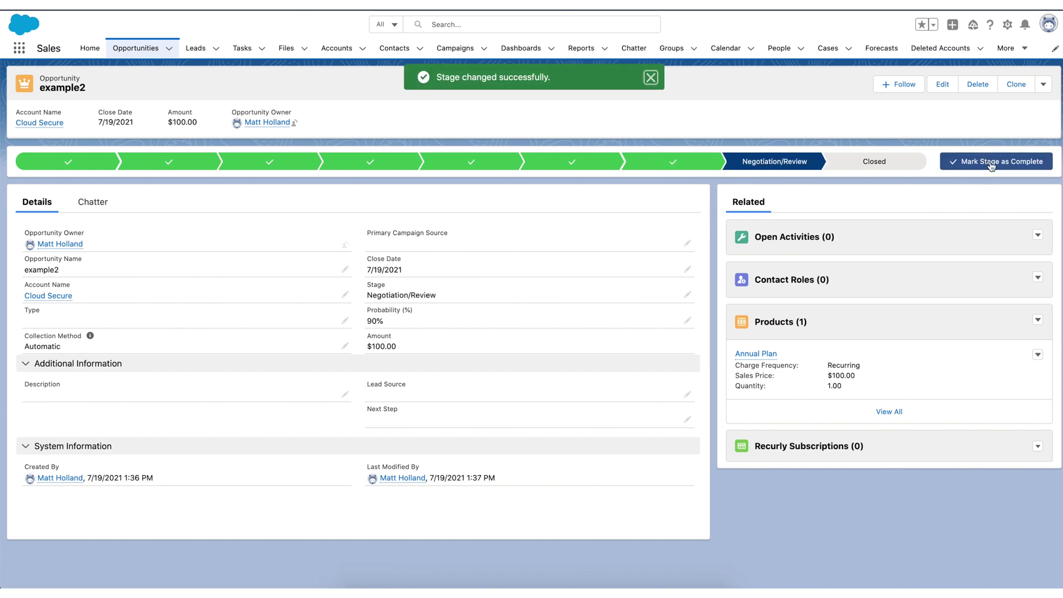
# Step: Close example2 as Closed Won and start a Recurly subscription from it
pyautogui.click(991, 164)
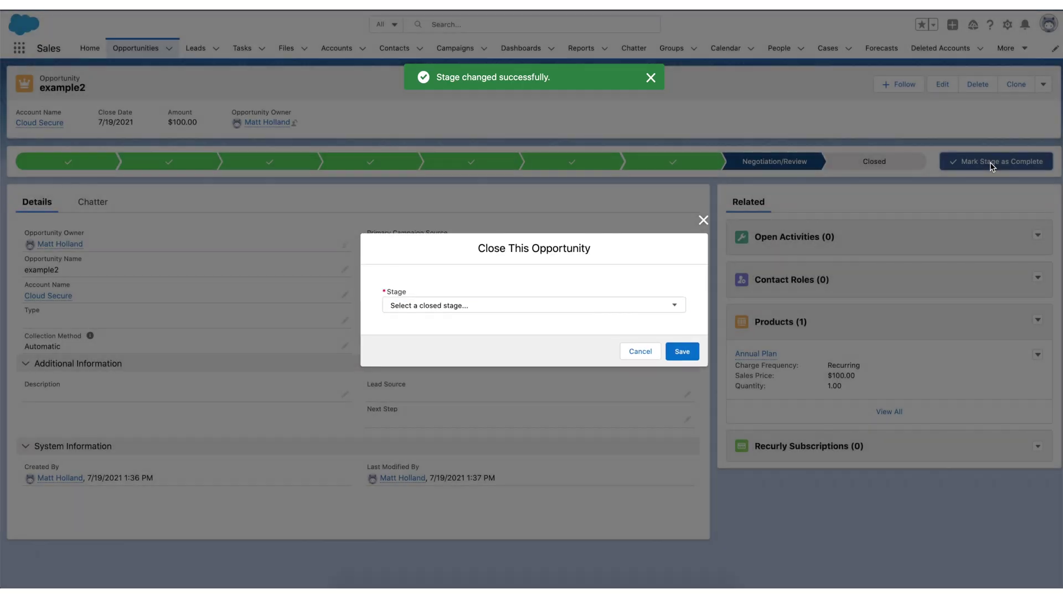
pyautogui.click(674, 305)
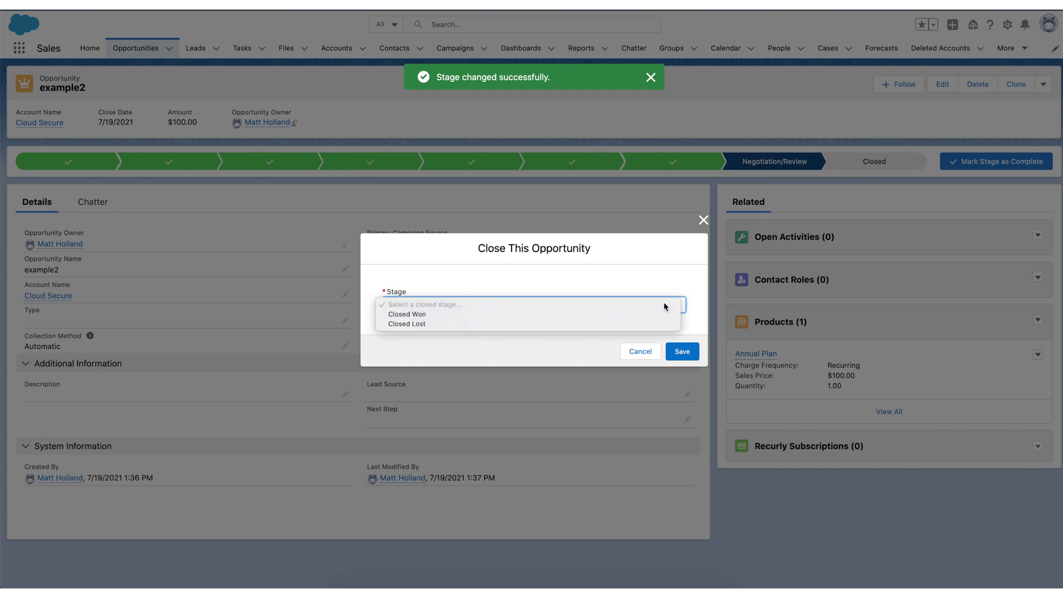
pyautogui.click(410, 314)
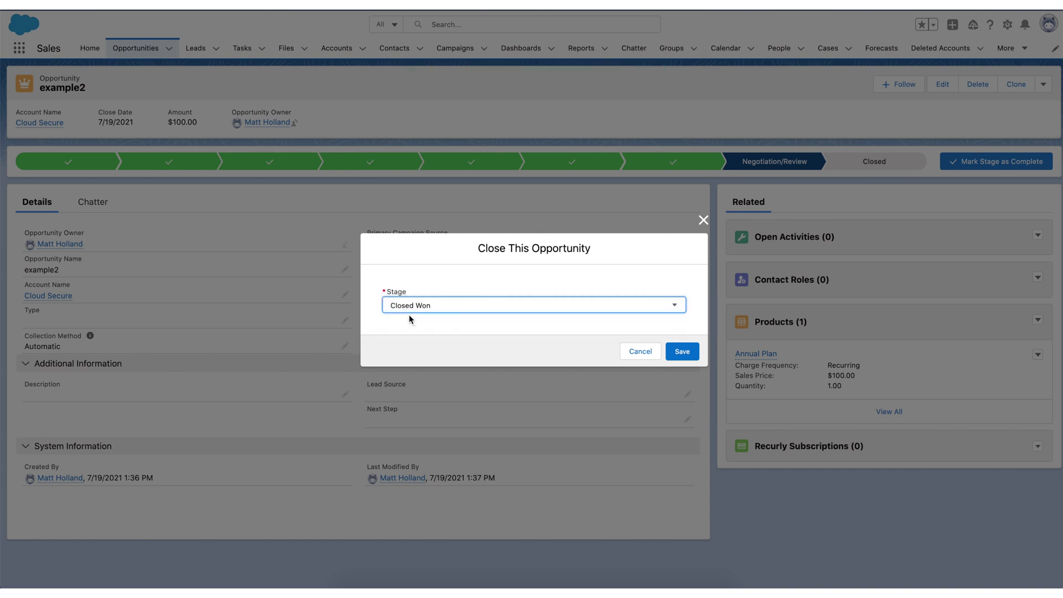
pyautogui.click(683, 353)
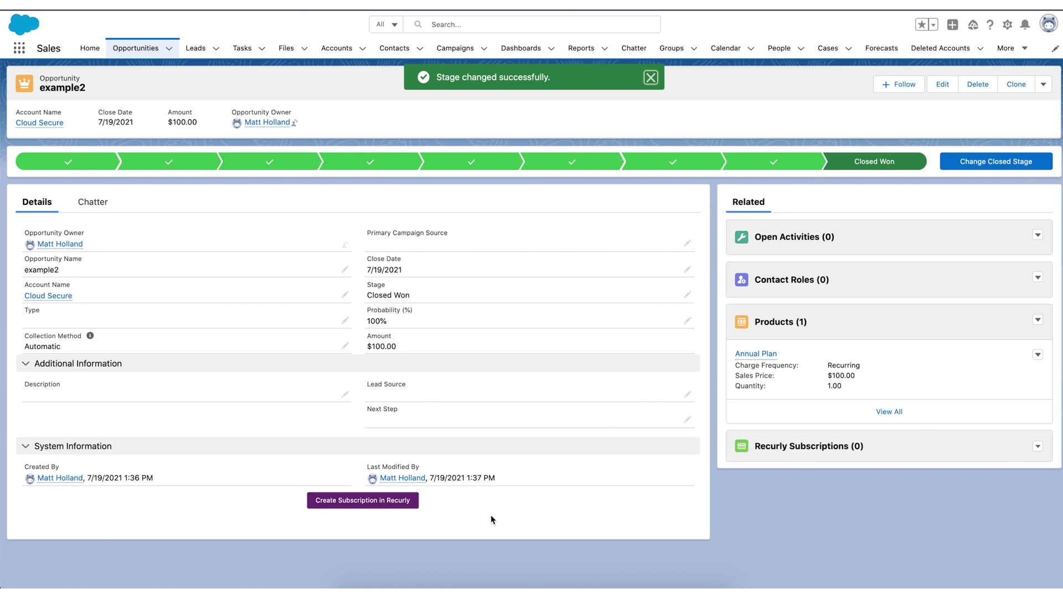
pyautogui.click(351, 506)
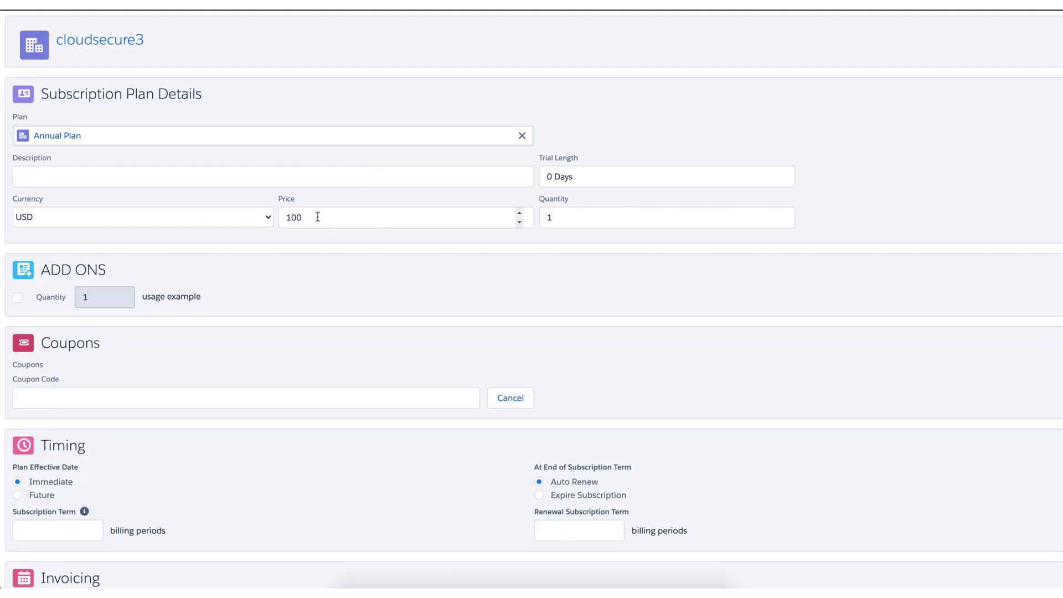
# Step: Change the subscription's unit price from 100 to 120
pyautogui.moveTo(303, 217); pyautogui.dragTo(278, 219)
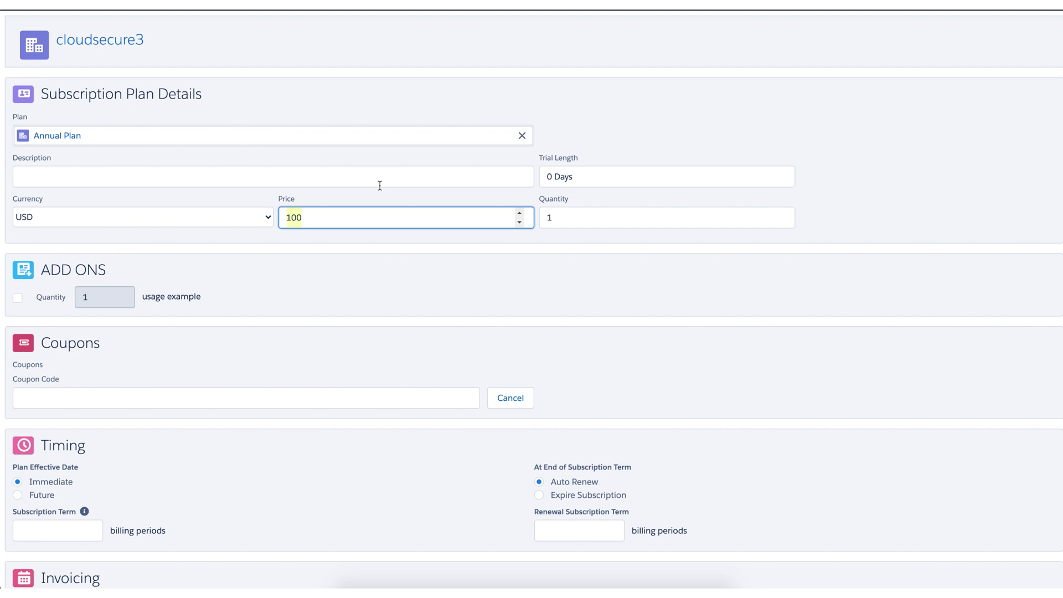
pyautogui.write('120')
pyautogui.scroll(-4, 361, 285)
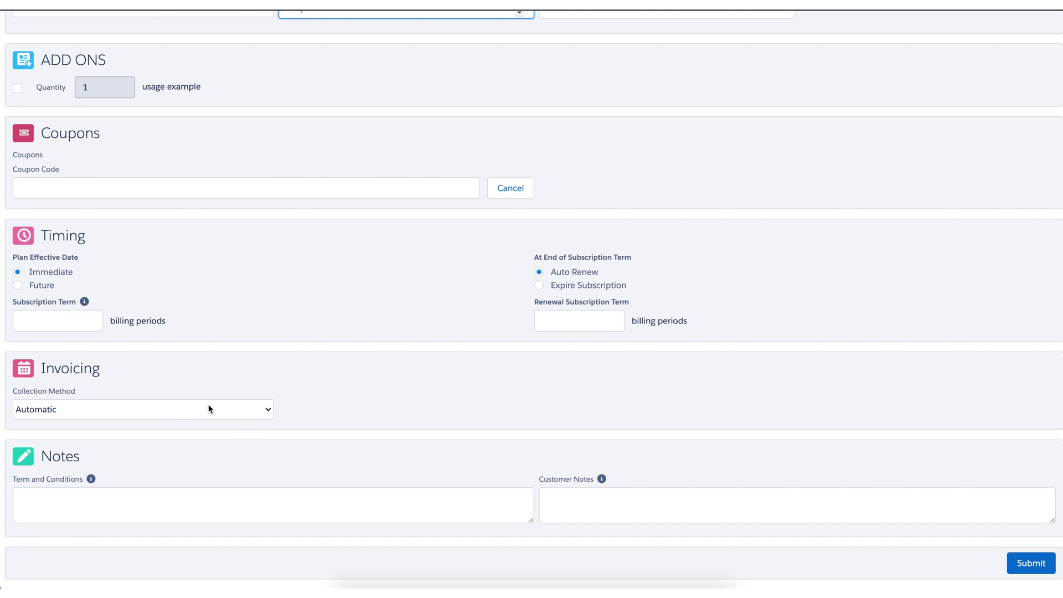
# Step: Set collection method to Manual, fill in the PO Number, and choose Net 10 terms
pyautogui.click(271, 408)
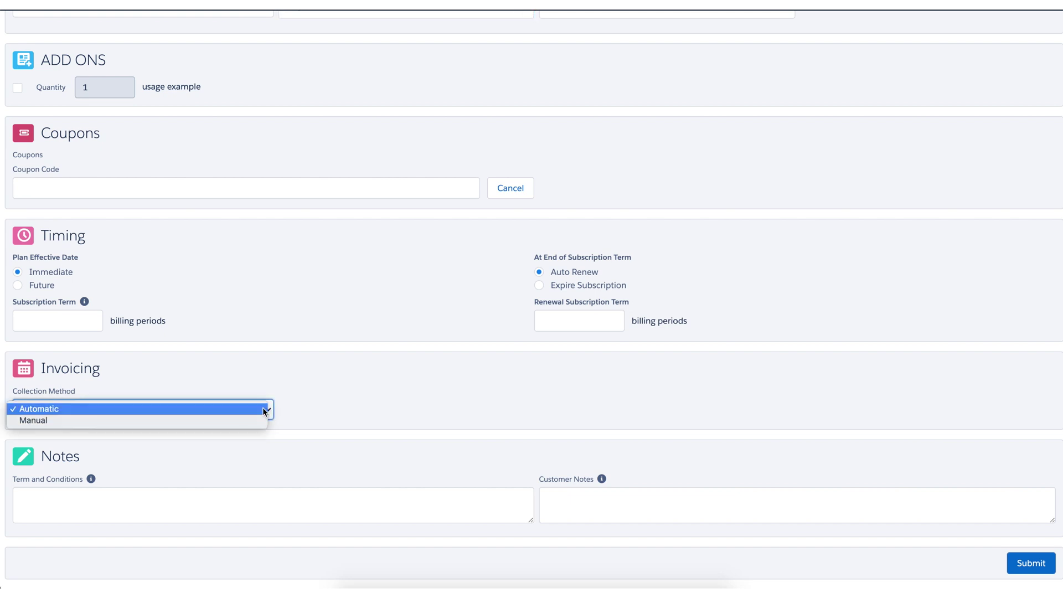
pyautogui.click(127, 422)
pyautogui.click(65, 449)
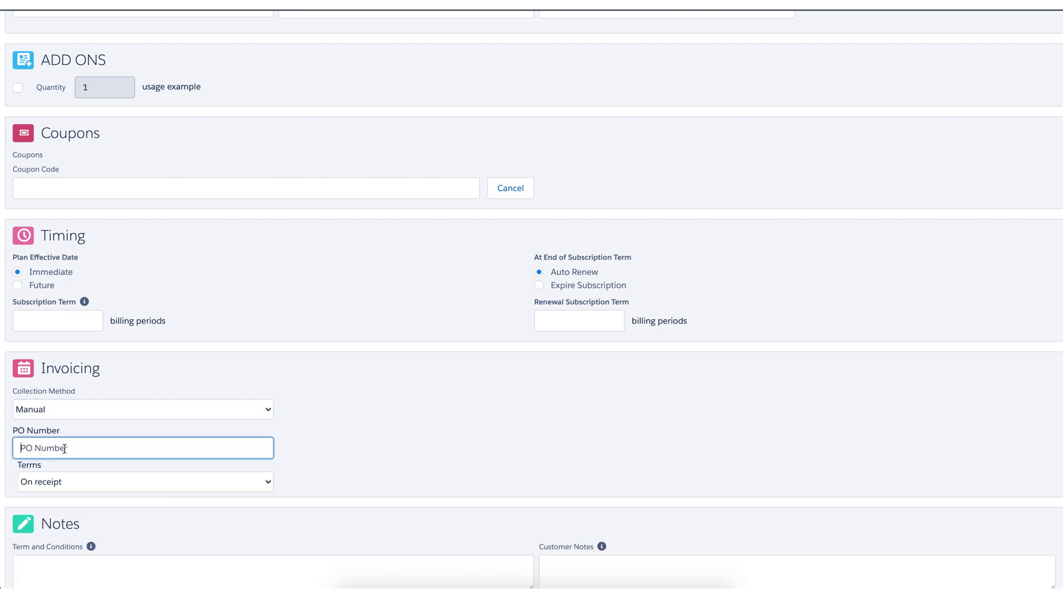
pyautogui.write('12345')
pyautogui.click(80, 483)
pyautogui.click(55, 494)
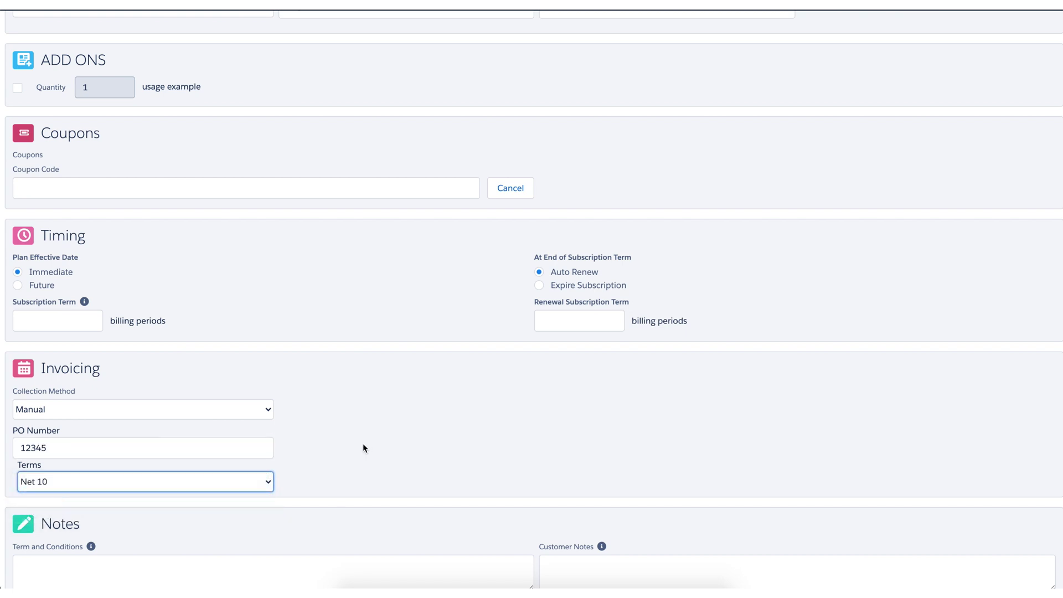
# Step: Submit the new cloudsecure3 subscription to Recurly
pyautogui.scroll(-2, 344, 441)
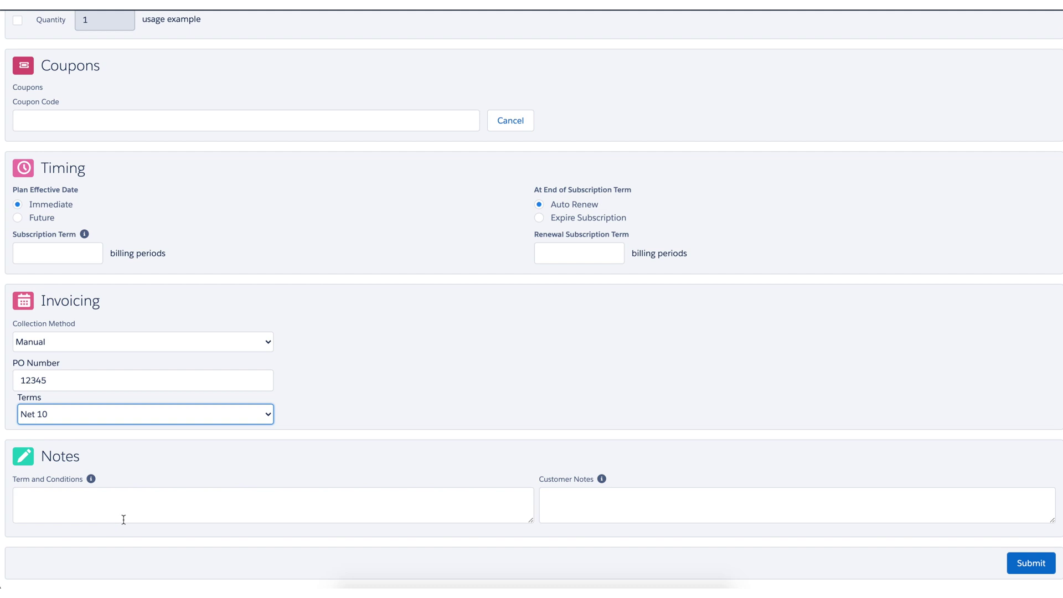
pyautogui.scroll(5, 457, 395)
pyautogui.scroll(-5, 457, 396)
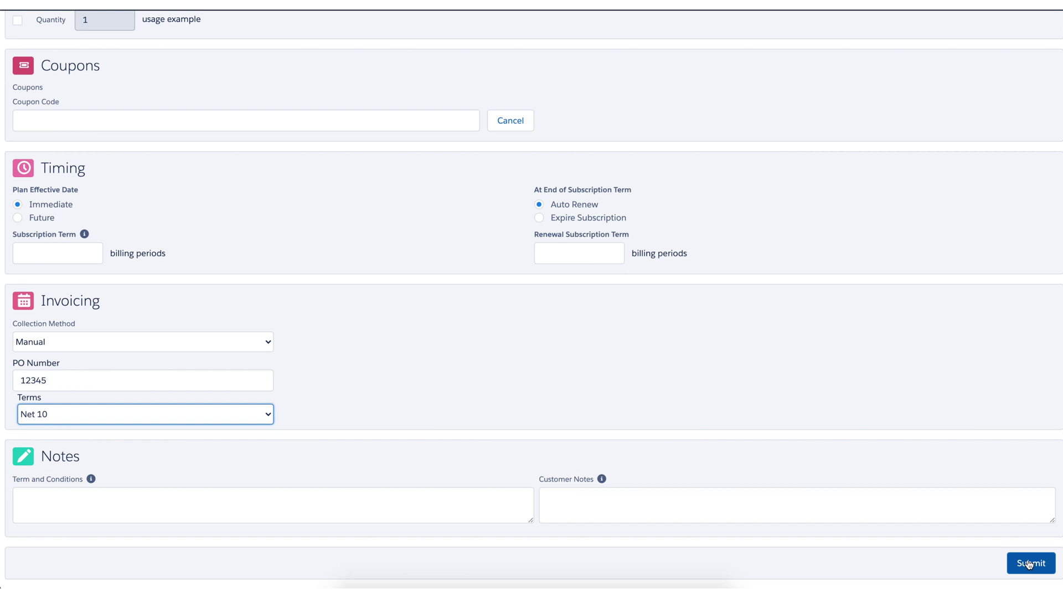
pyautogui.scroll(5, 855, 371)
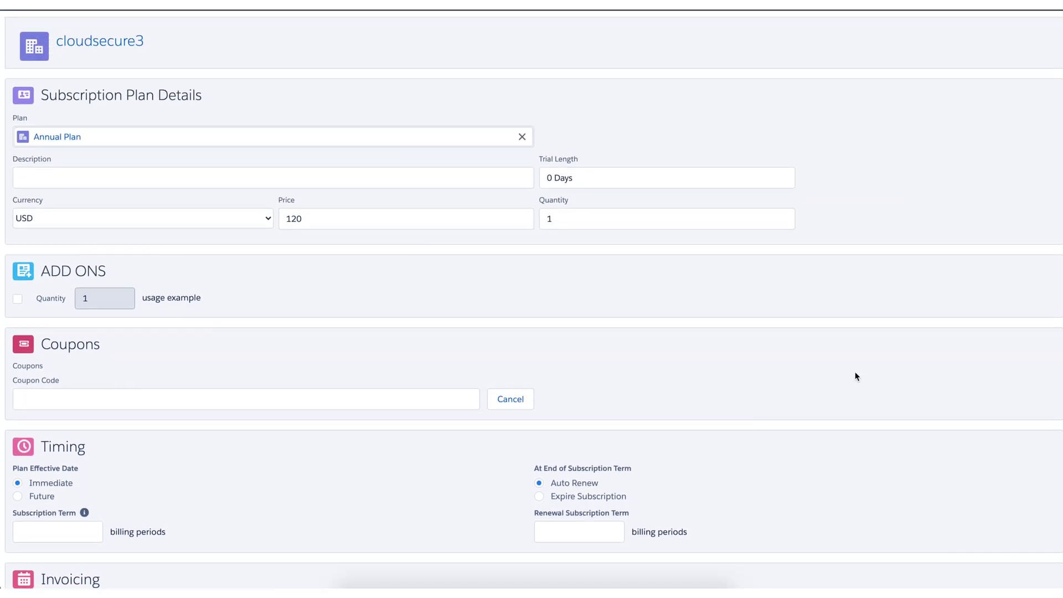
pyautogui.scroll(-5, 854, 371)
pyautogui.click(1030, 563)
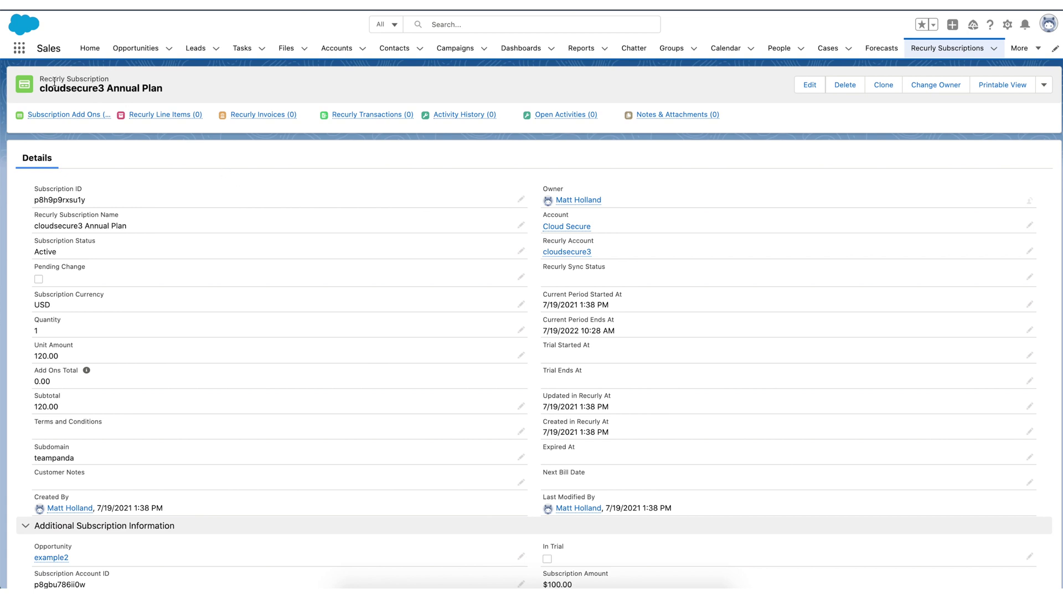
# Step: Scroll through the cloudsecure3 Annual Plan record to review PO Number 12345 and Net 10 terms
pyautogui.scroll(-3, 288, 327)
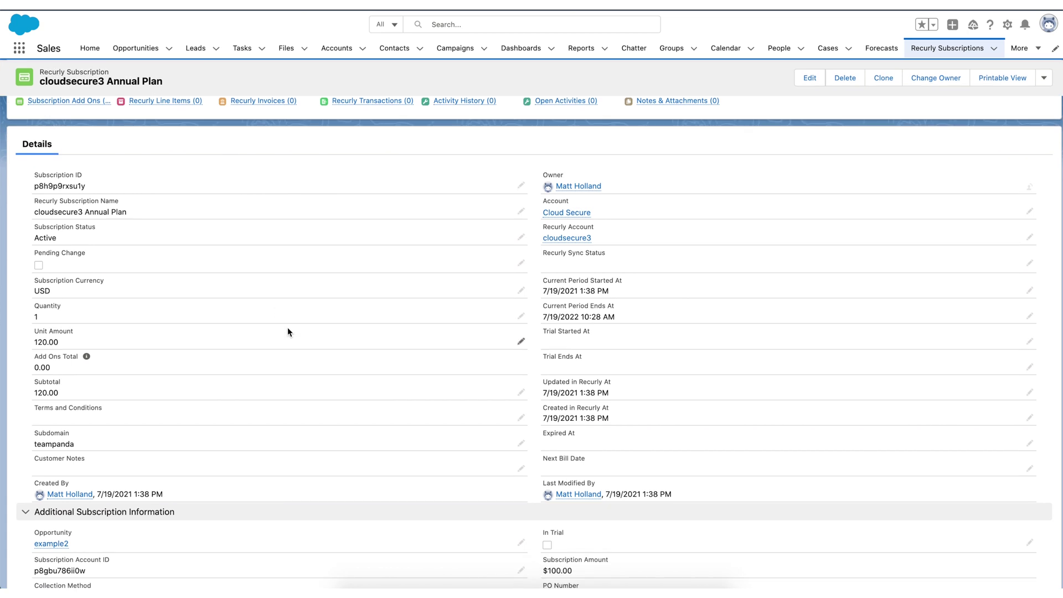
pyautogui.scroll(-8, 316, 329)
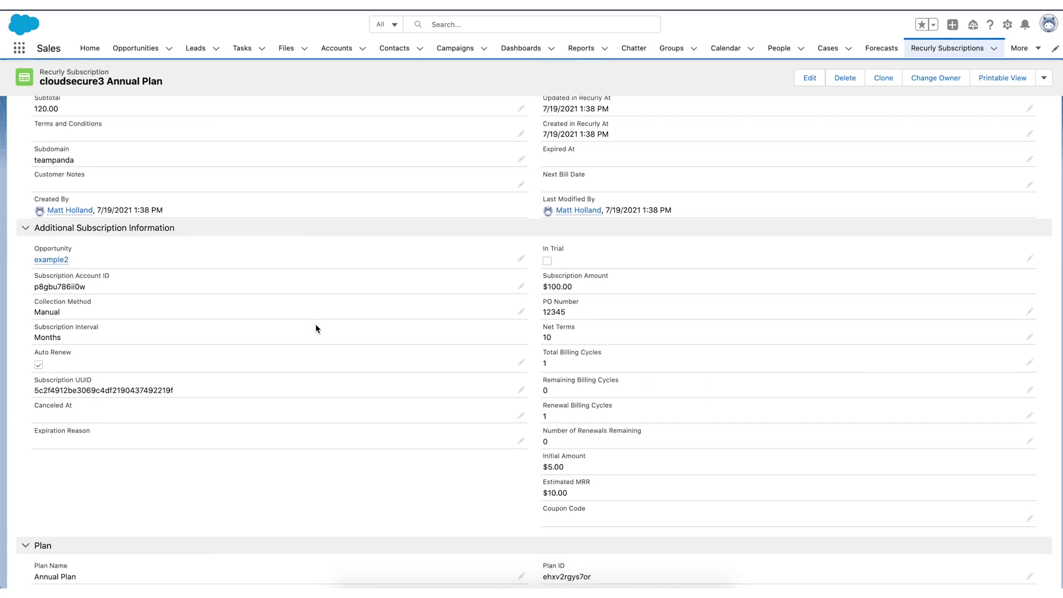
pyautogui.scroll(-3, 316, 329)
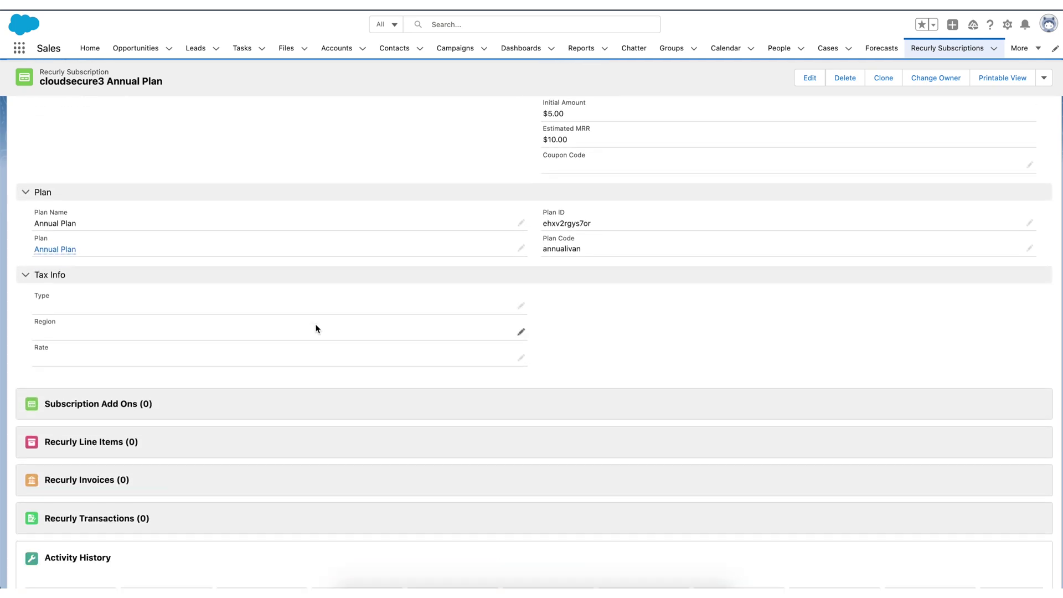
pyautogui.scroll(5, 316, 329)
pyautogui.scroll(8, 316, 328)
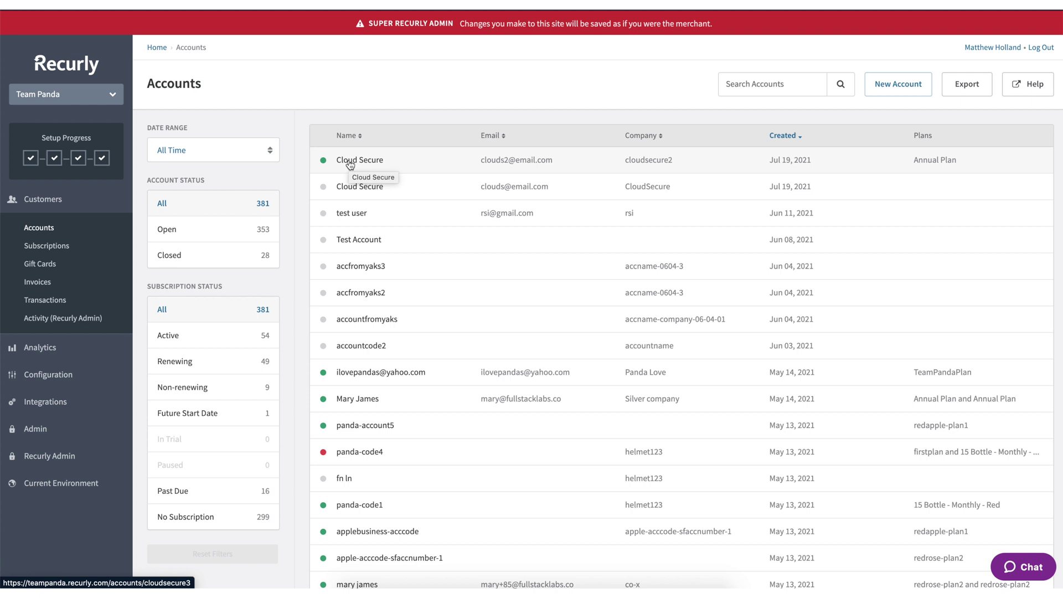
# Step: Open the Cloud Secure account from Recurly's Accounts list to check its Annual Plan
pyautogui.click(112, 95)
pyautogui.click(225, 87)
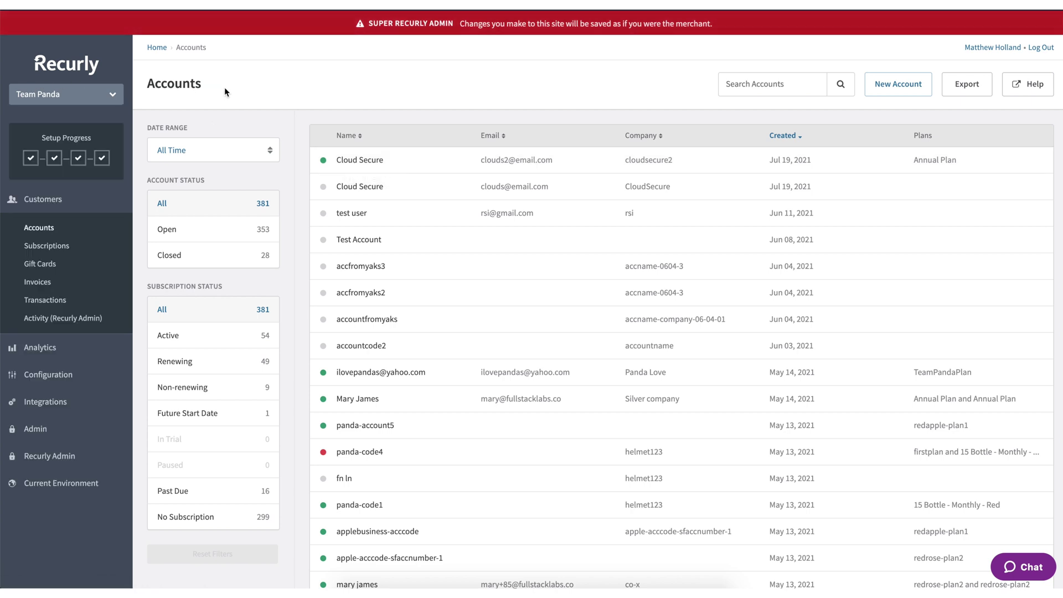
pyautogui.click(366, 160)
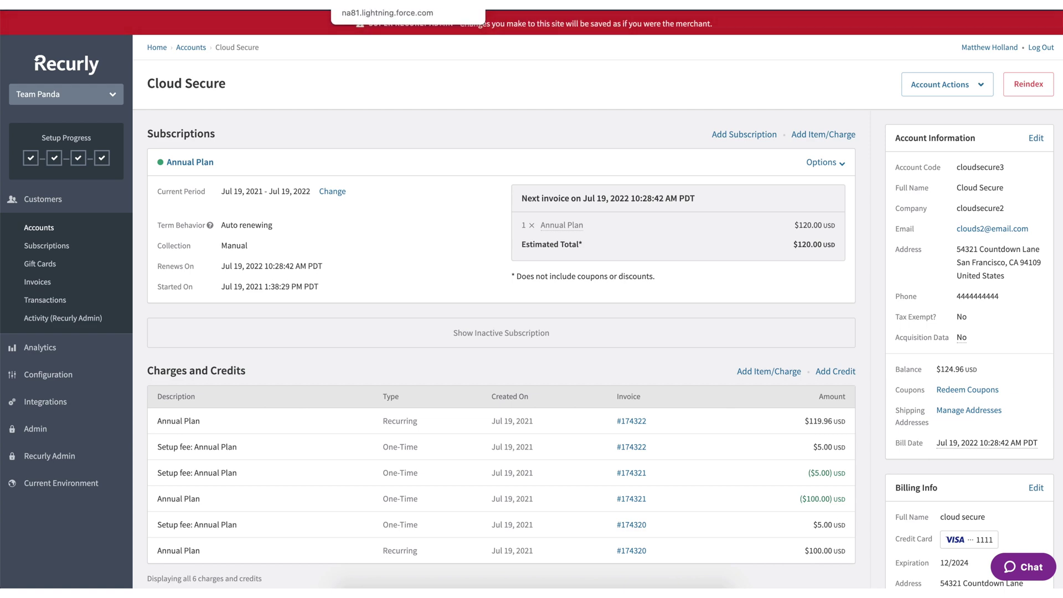
# Step: Back in Salesforce, open the cloudsecure3 record under More > Recurly Accounts
pyautogui.click(387, 5)
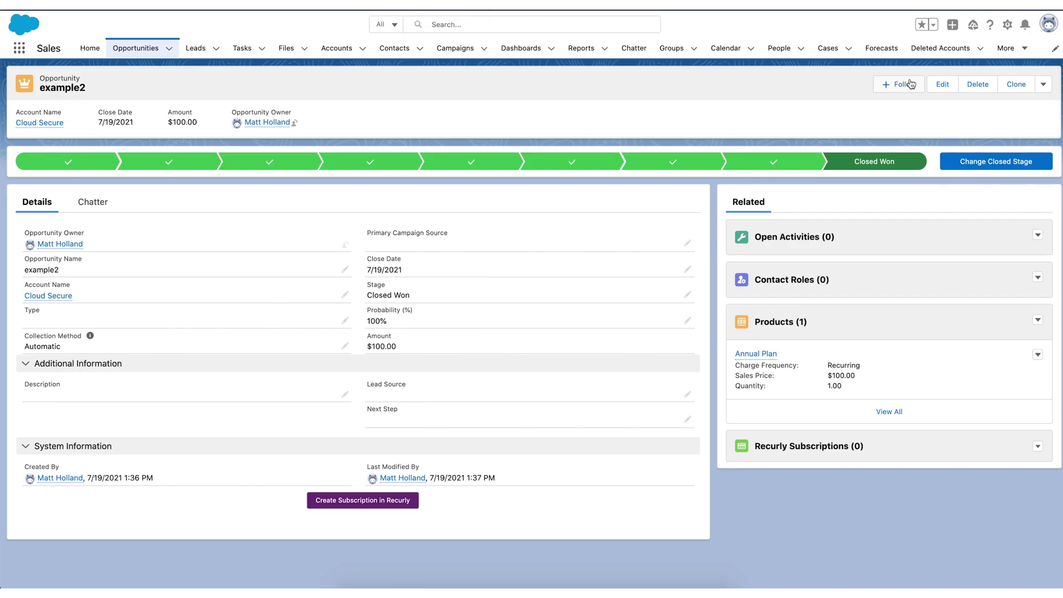
pyautogui.click(1025, 50)
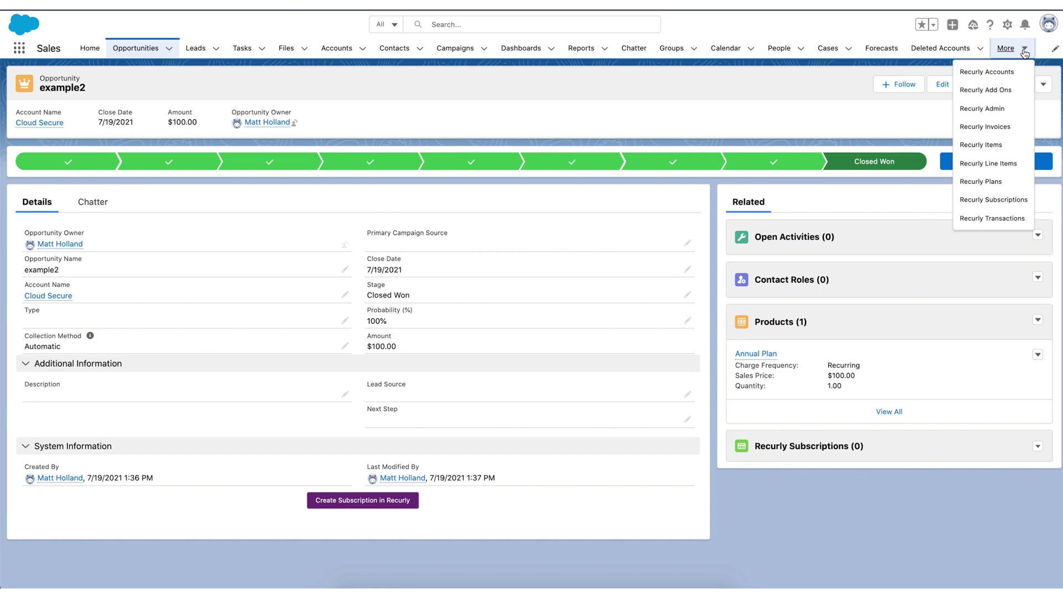
pyautogui.click(986, 72)
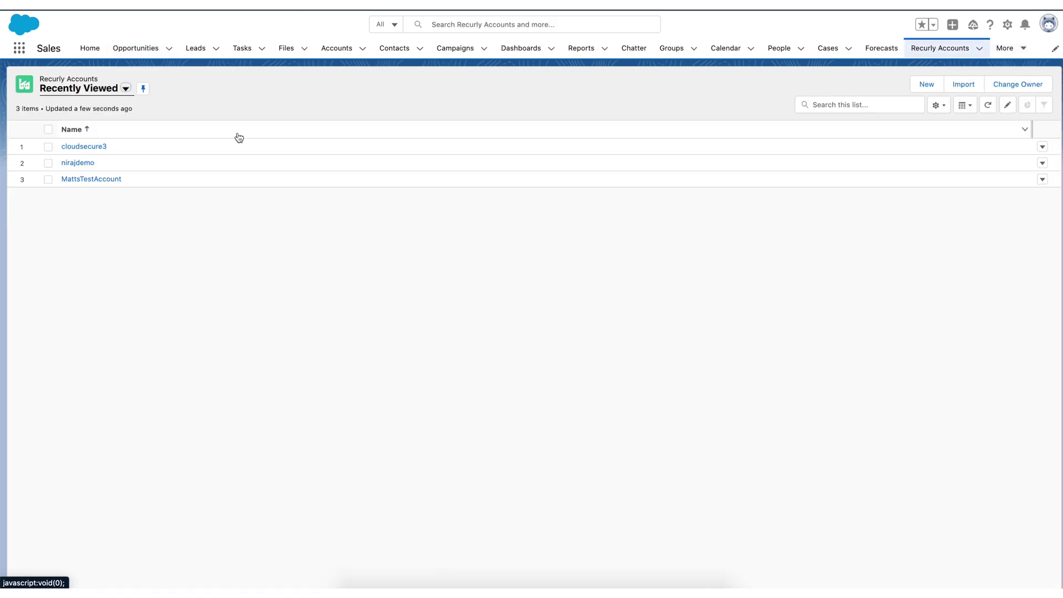
pyautogui.click(80, 147)
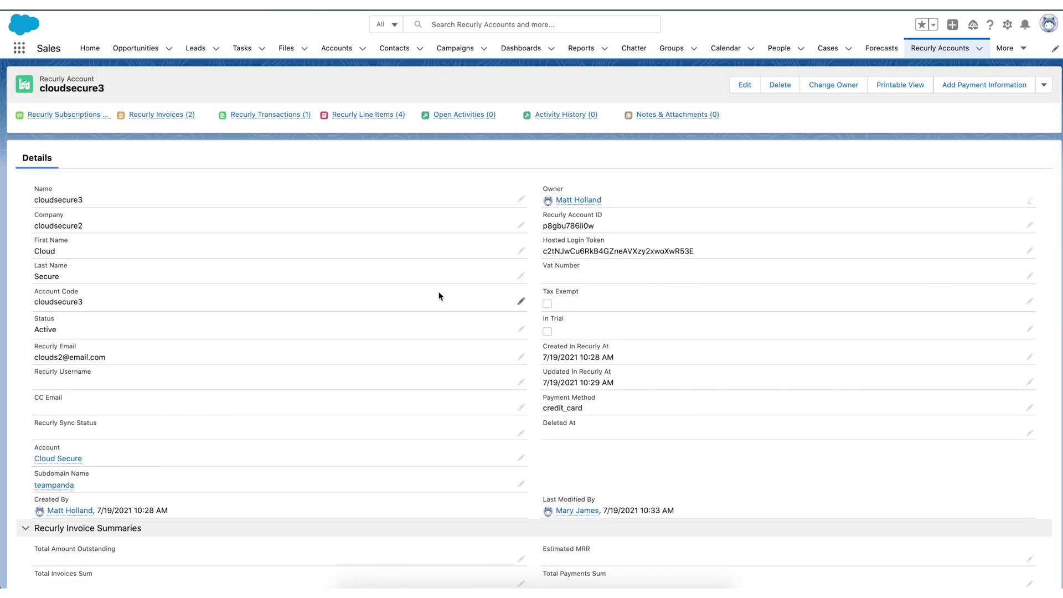
# Step: Open the active cloudsecure3 Annual Plan subscription and review its 120.00 amount
pyautogui.scroll(-15, 438, 293)
pyautogui.scroll(-6, 438, 296)
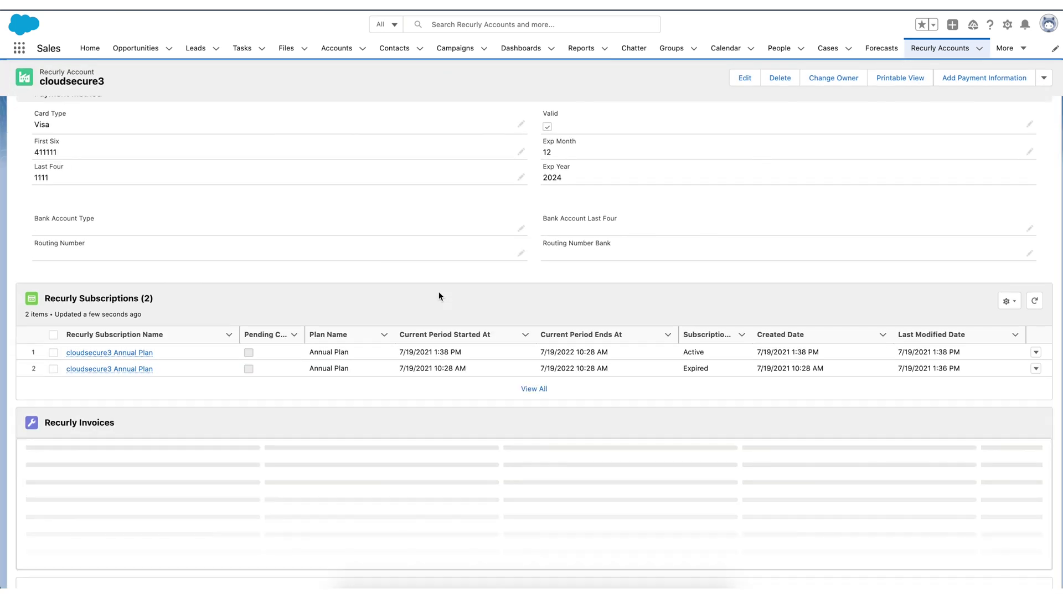
pyautogui.moveTo(112, 356)
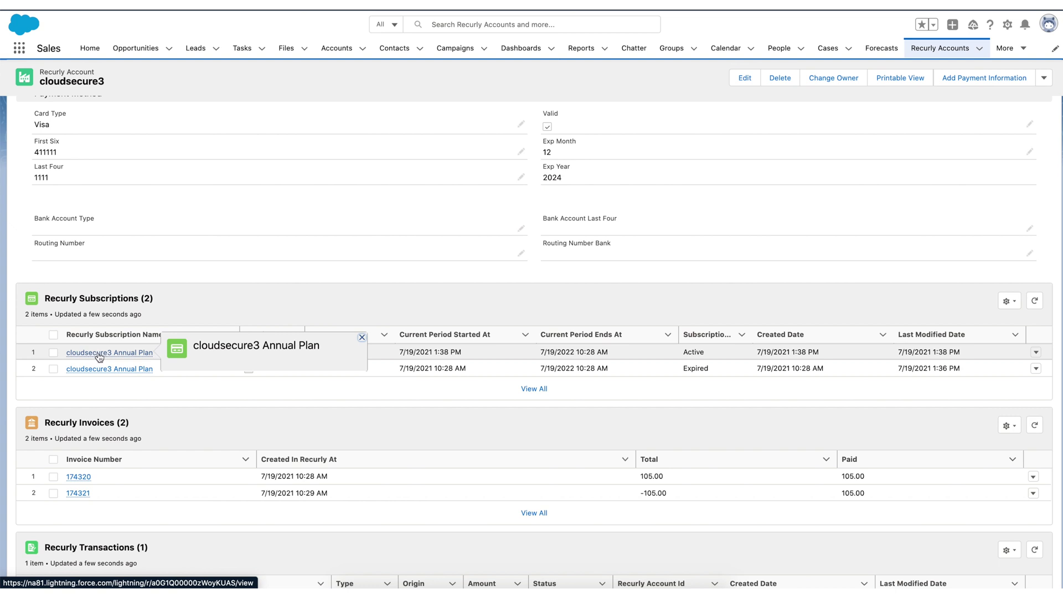
pyautogui.click(99, 357)
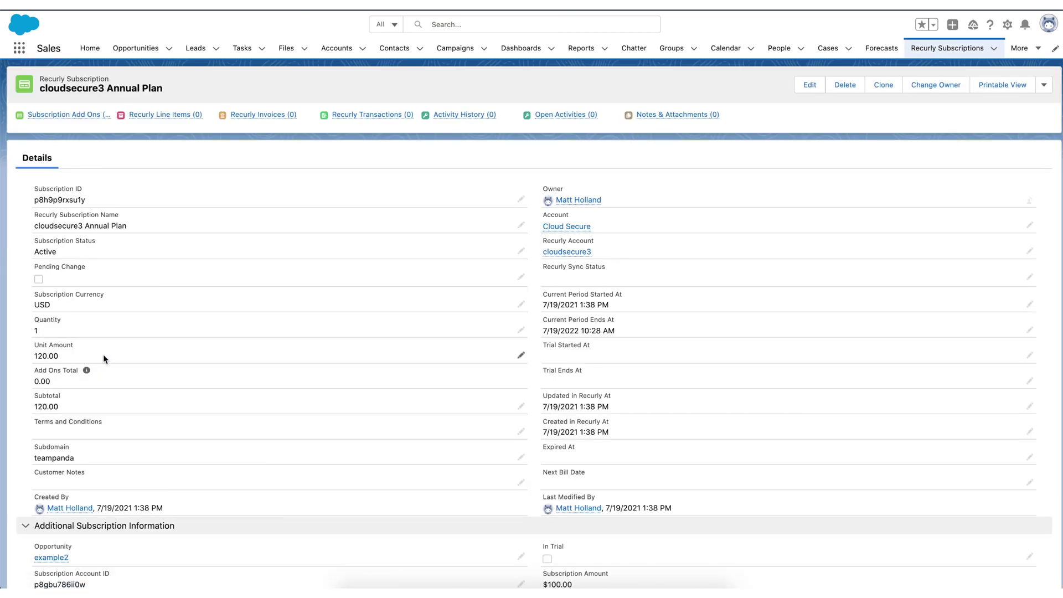
pyautogui.scroll(-1, 336, 360)
pyautogui.scroll(-3, 336, 360)
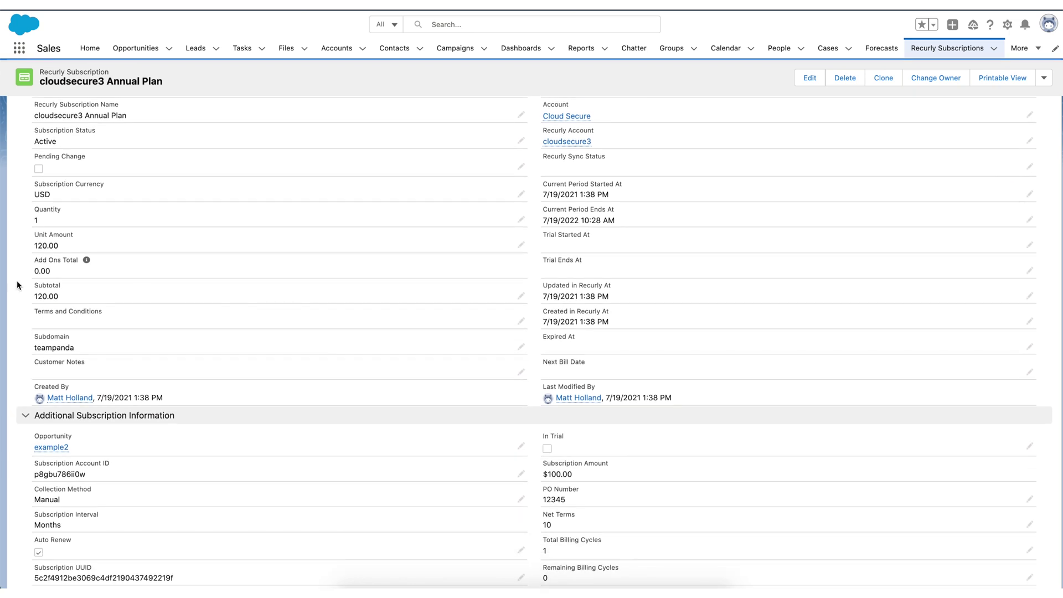
pyautogui.scroll(-3, 162, 342)
pyautogui.scroll(5, 162, 342)
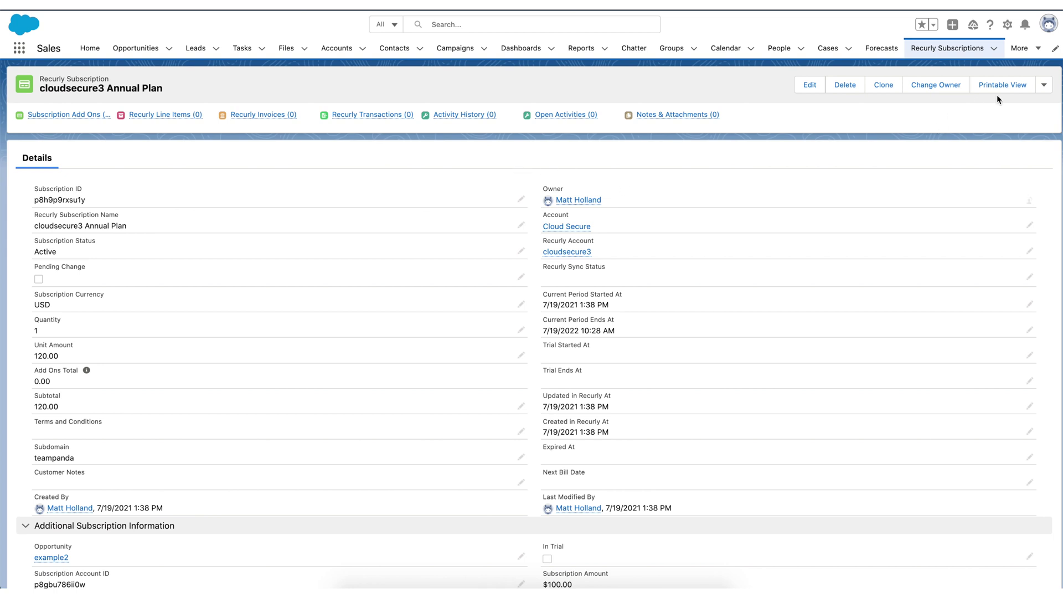
# Step: Through Manage Subscription Plan, change the price to 115.00 and add the usage example add-on
pyautogui.click(1044, 89)
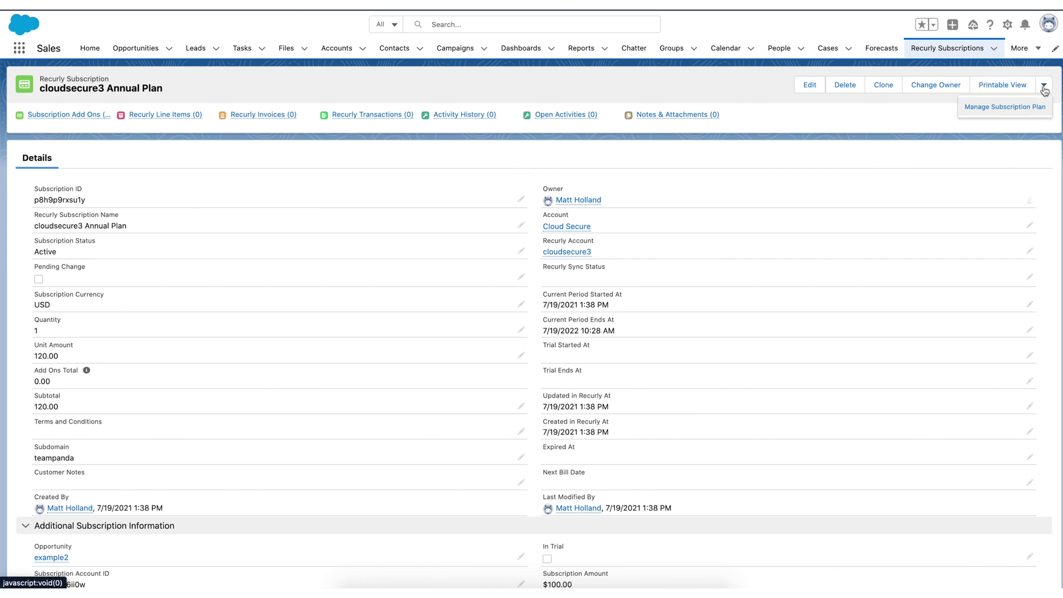
pyautogui.click(986, 108)
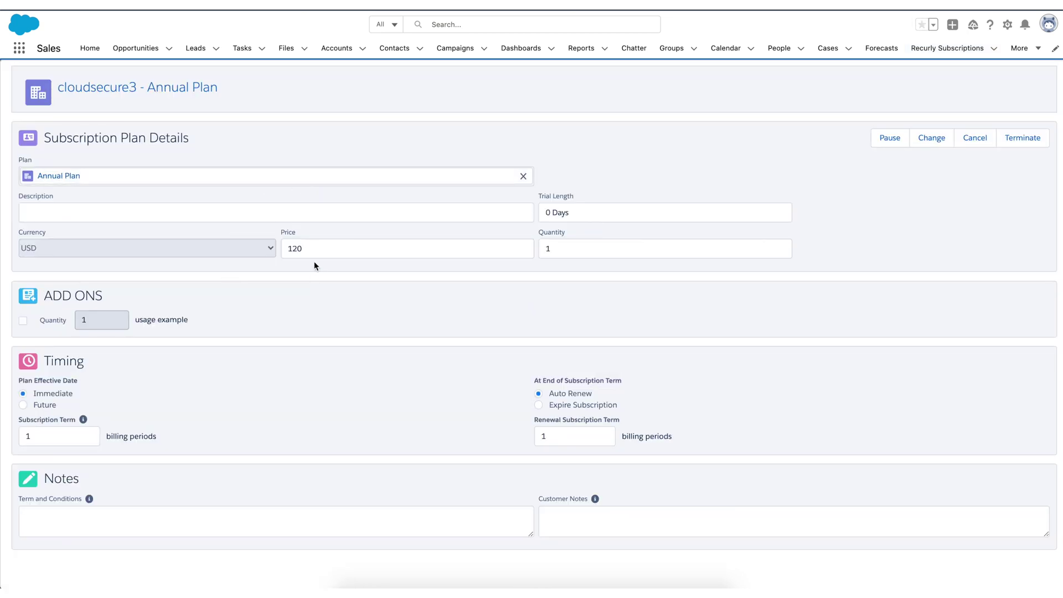
pyautogui.moveTo(308, 248); pyautogui.dragTo(282, 248)
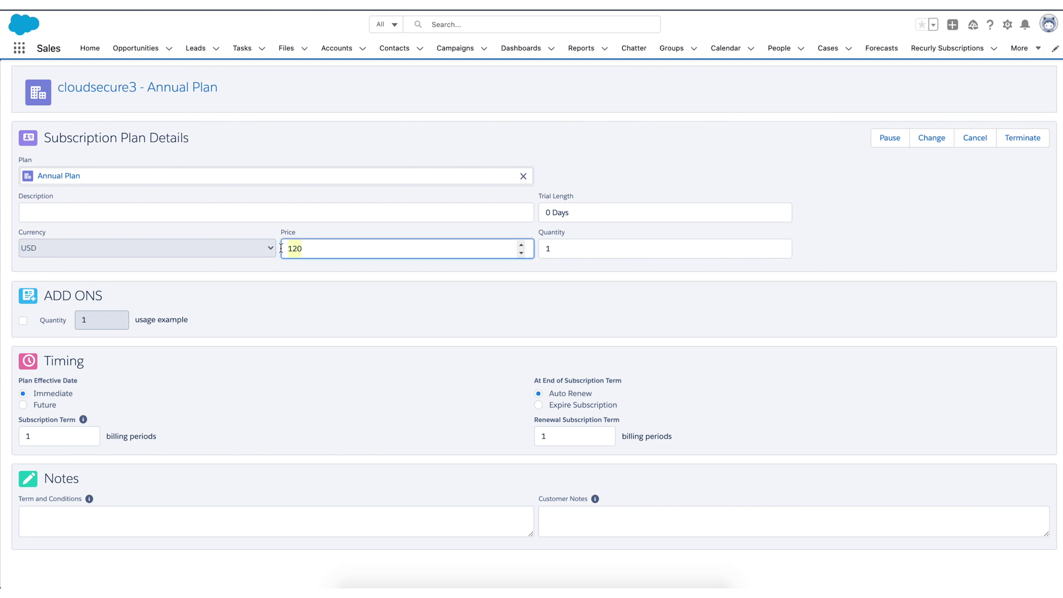
pyautogui.write('115.00')
pyautogui.click(23, 320)
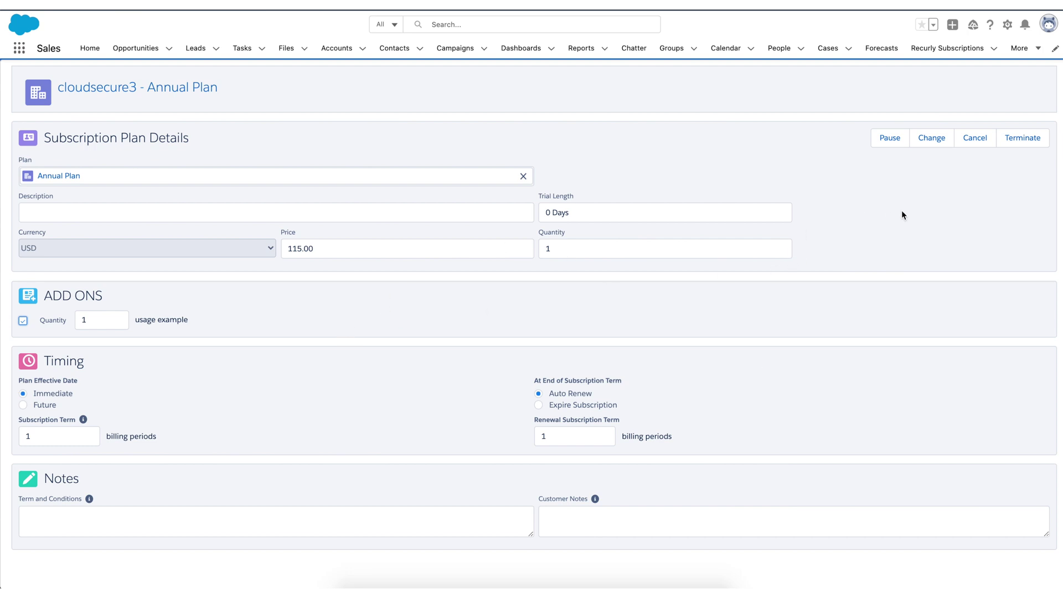
pyautogui.click(931, 147)
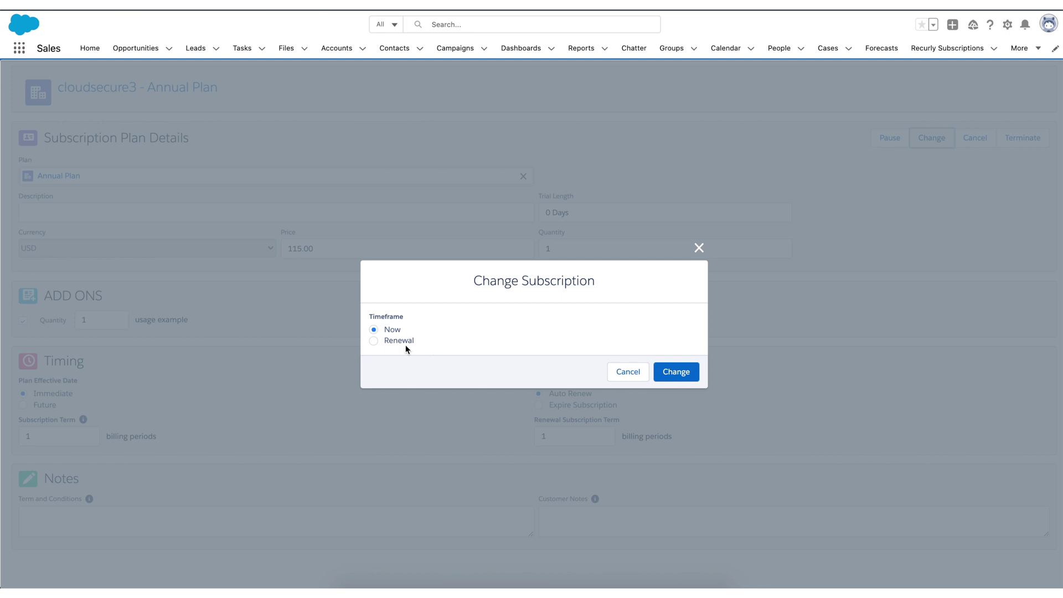
# Step: Apply the subscription change with Timeframe set to Now
pyautogui.click(677, 373)
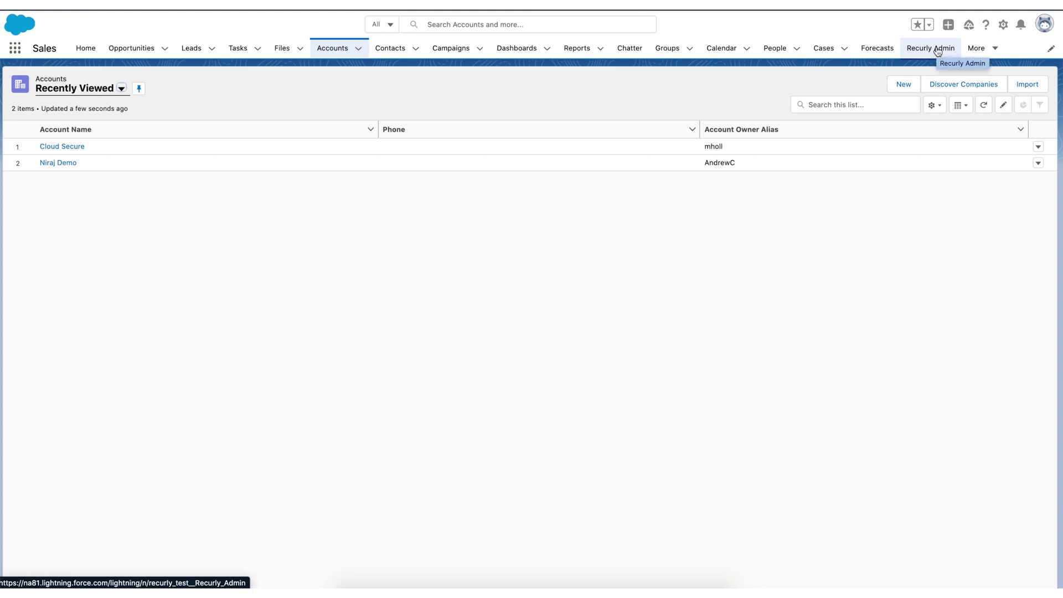
# Step: Show Recurly Admin's Account Link Settings: Account Number linked to Company, account creation enabled
pyautogui.click(938, 51)
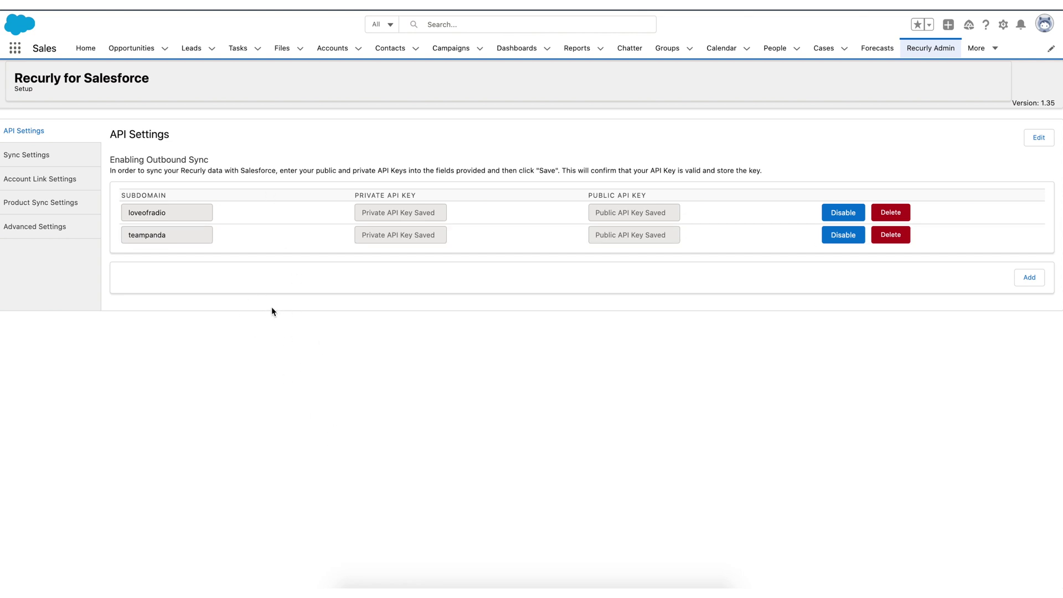
pyautogui.click(31, 181)
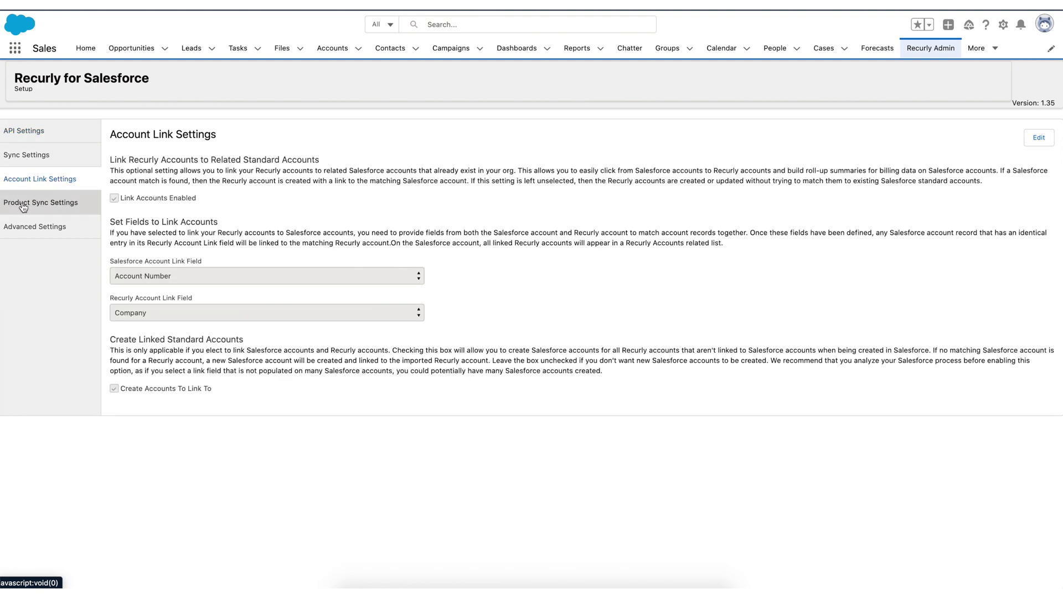
# Step: Check Product Sync Settings, then view Advanced Settings: 5-minute batch sync, 1:00 nightly rollup
pyautogui.click(23, 205)
pyautogui.scroll(-2, 194, 262)
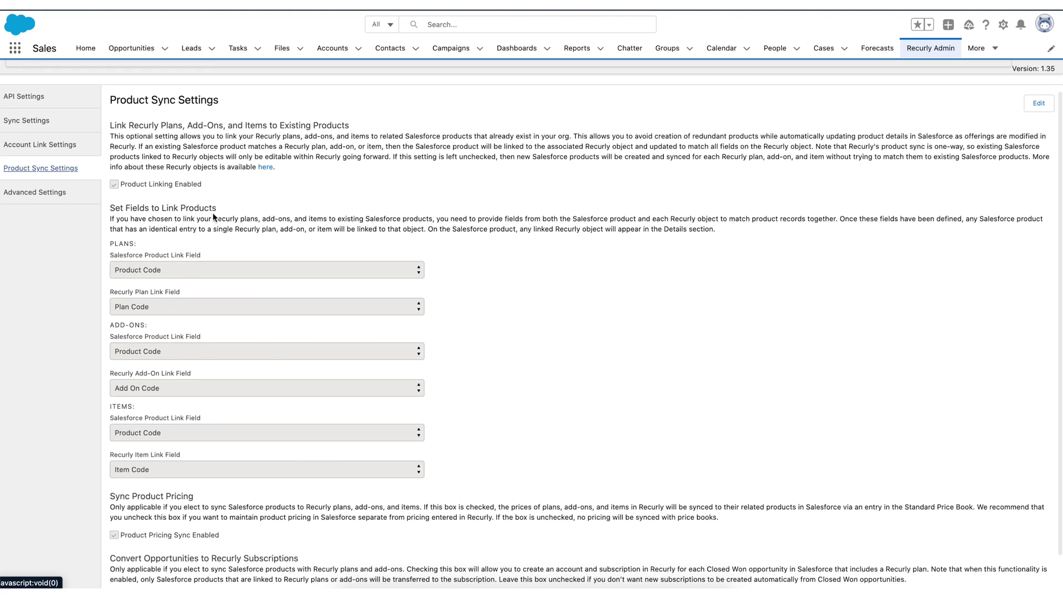
pyautogui.scroll(2, 213, 213)
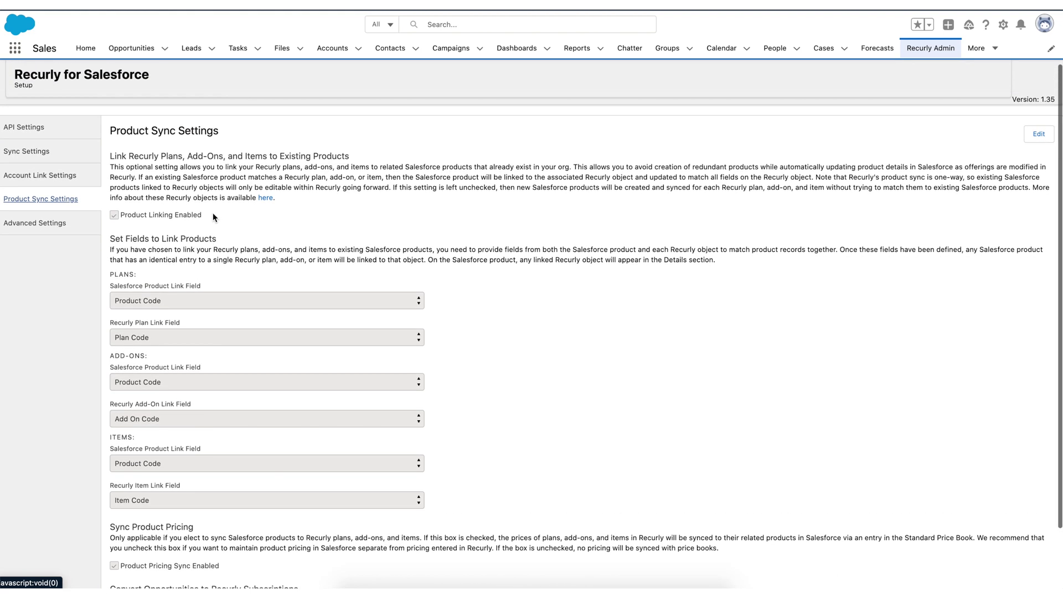
pyautogui.click(18, 224)
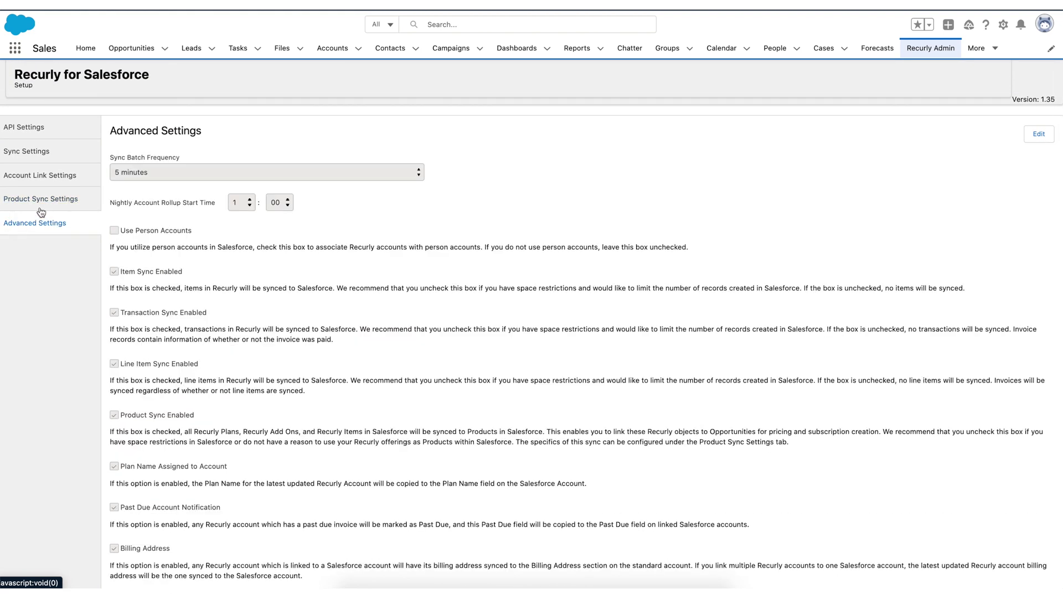